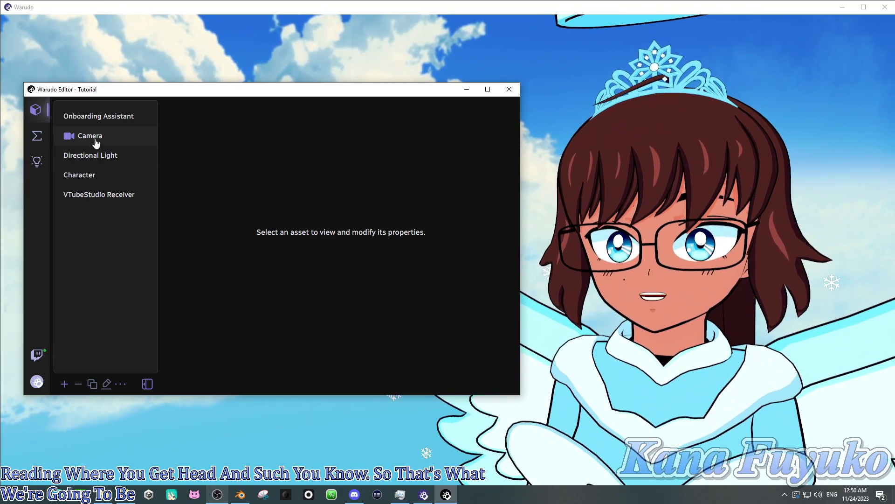
Step: Search the Discover section for "headpat" and examine the details and example node picture of Feline's Headpat Node plugin
click(36, 161)
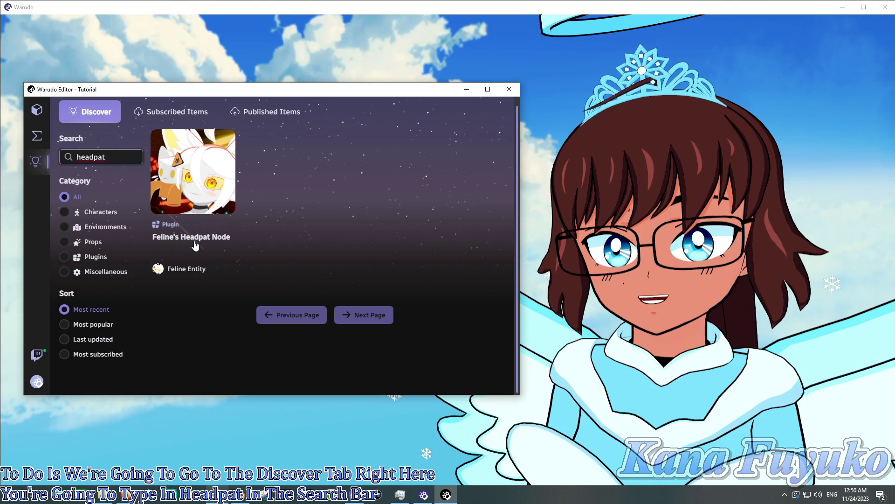
click(189, 182)
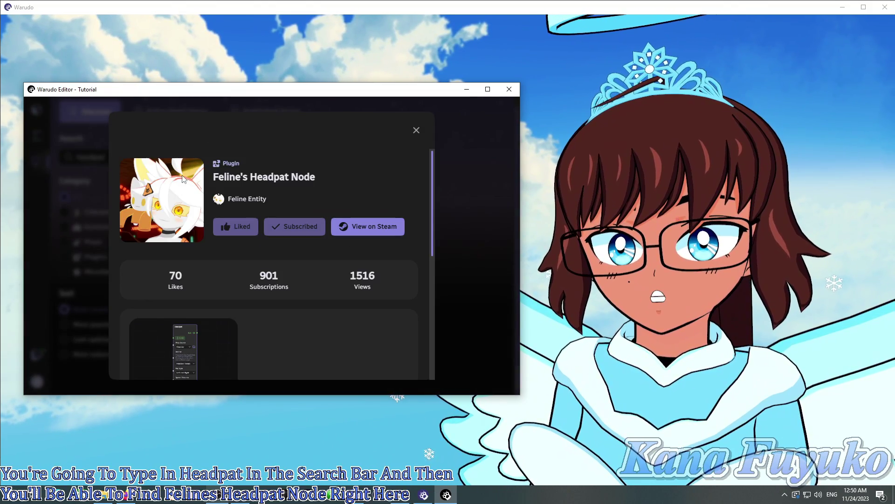
click(293, 231)
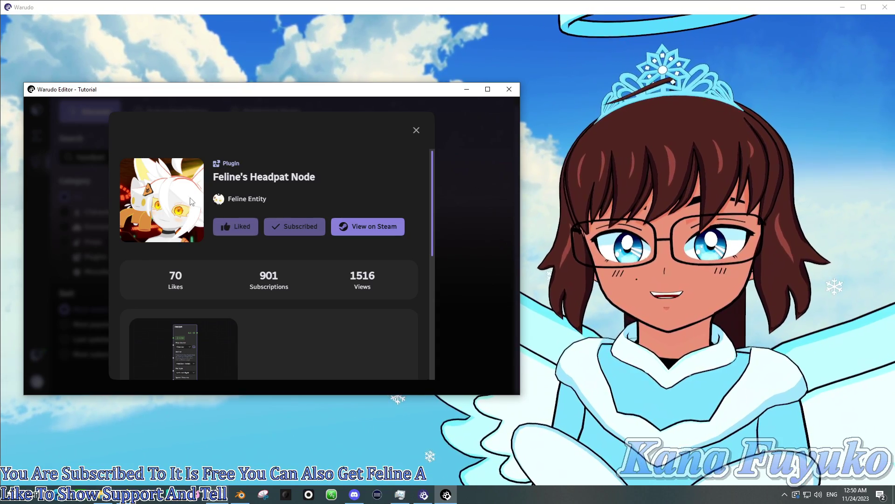
scroll(210, 200, down, 2)
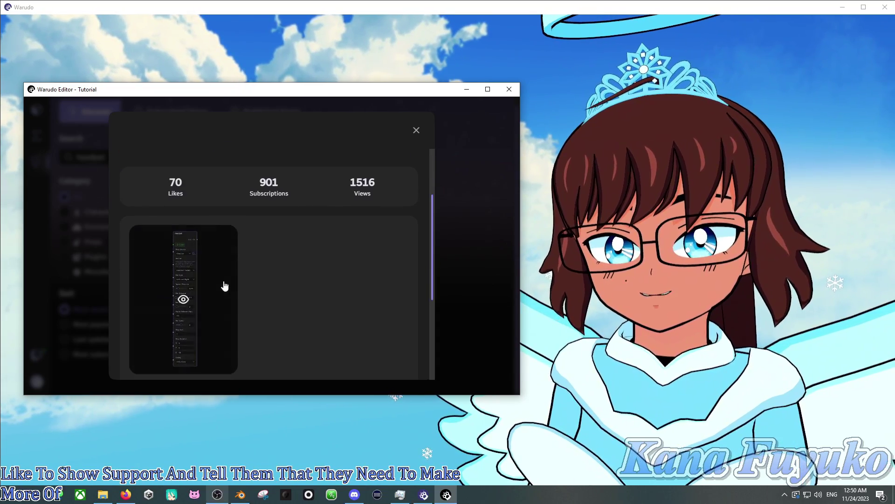
click(184, 300)
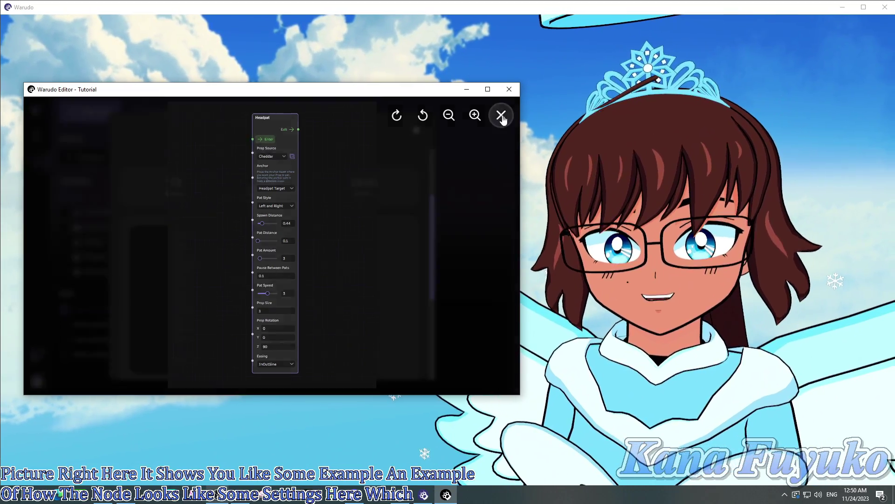
click(501, 116)
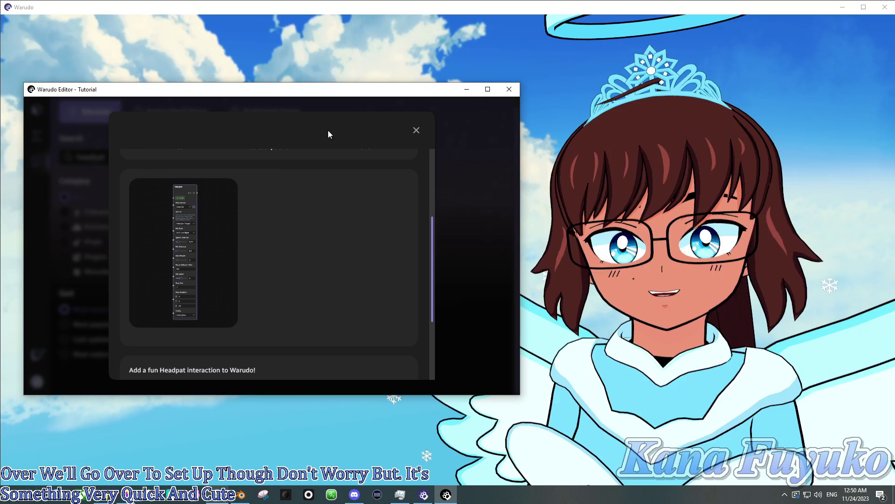
click(416, 131)
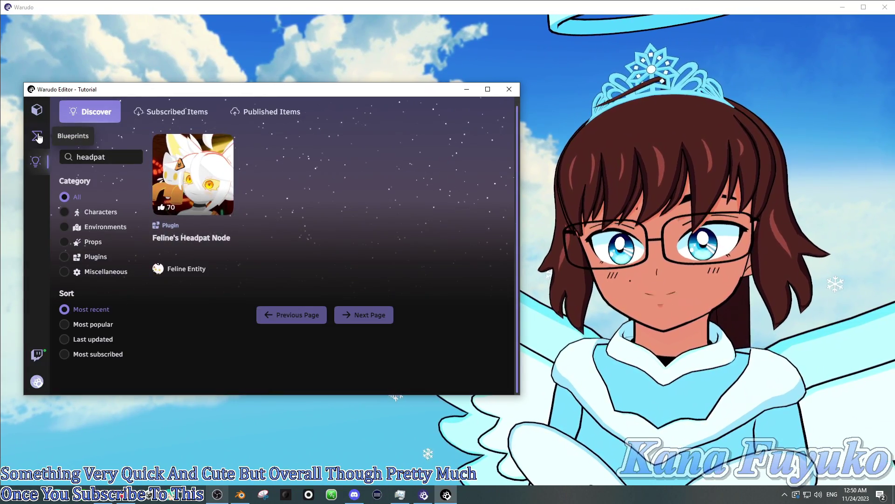
Step: Create a new blueprint and add a Headpat node to it
click(39, 137)
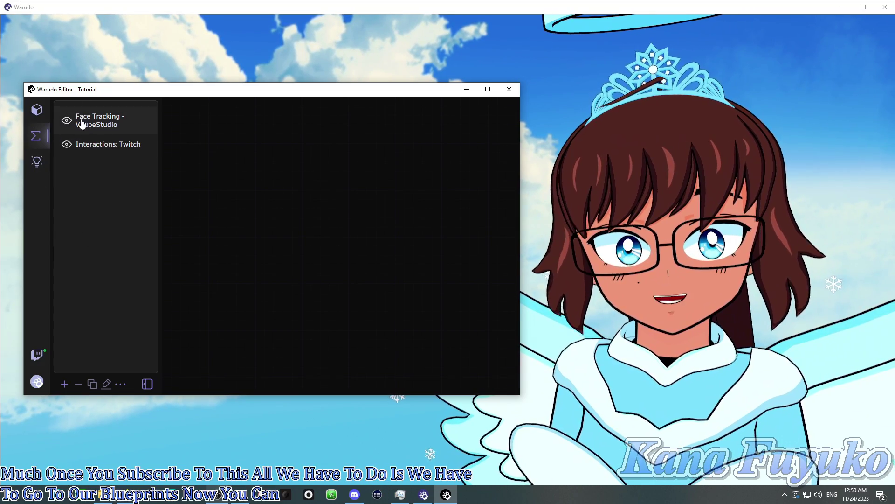
click(65, 383)
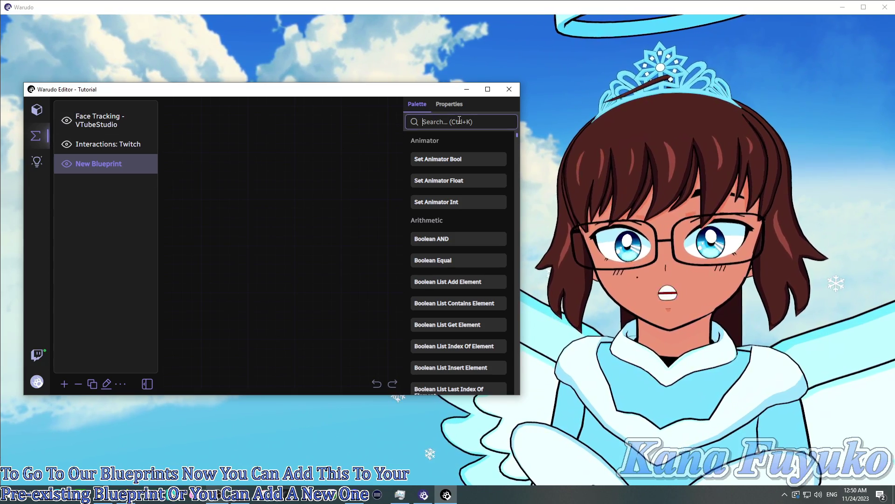
text(headpa)
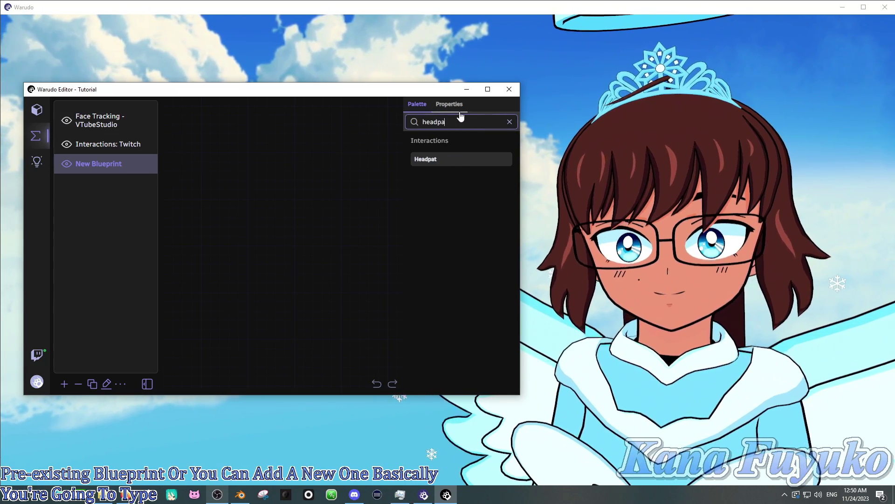
drag(276, 159, 273, 157)
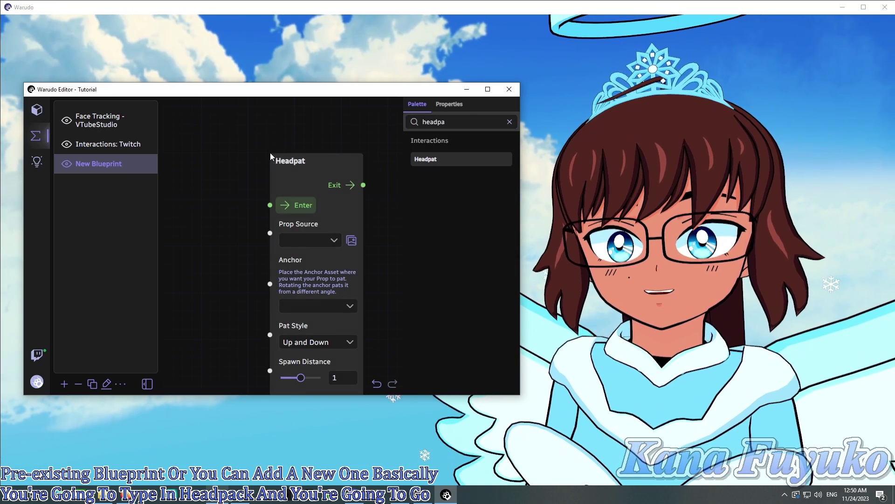
Step: Set the Headpat node's Prop Source to Right Glove (White)
click(352, 241)
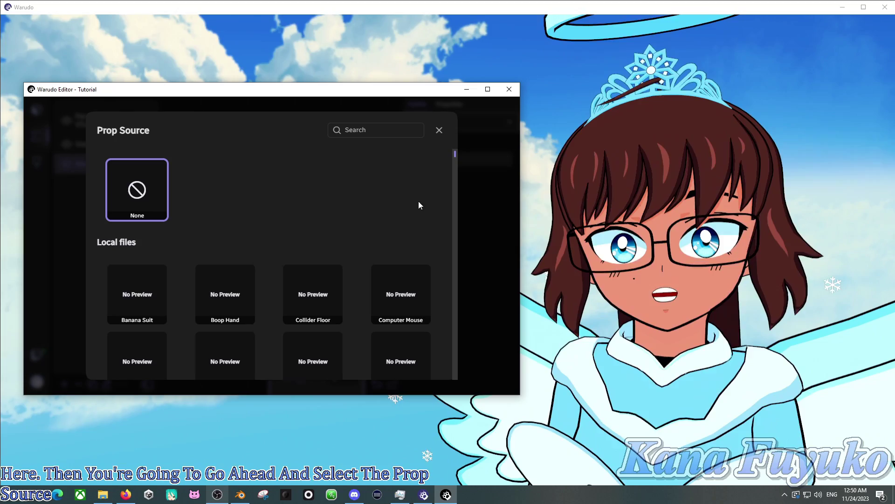
drag(455, 153, 448, 336)
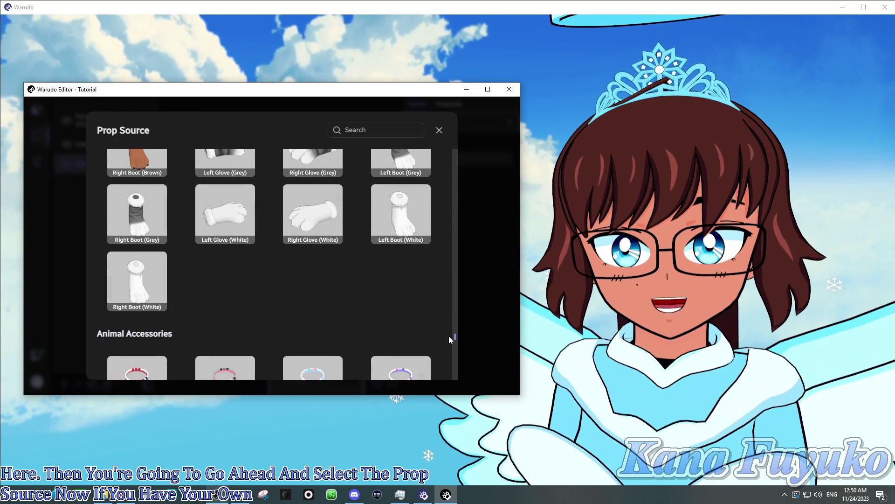
scroll(372, 286, up, 1)
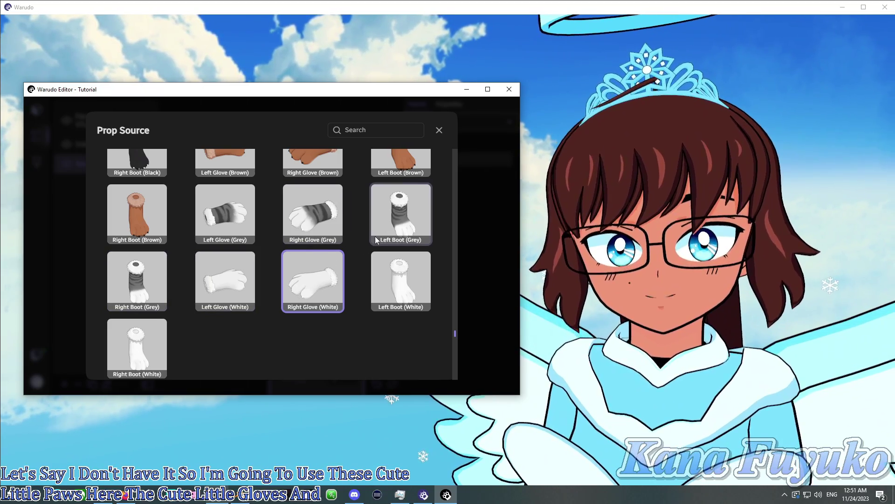
scroll(299, 297, up, 2)
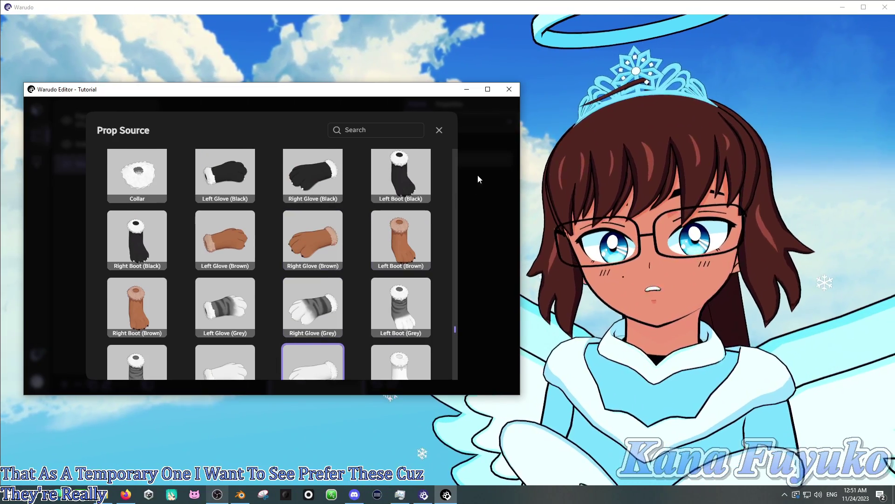
scroll(335, 295, down, 1)
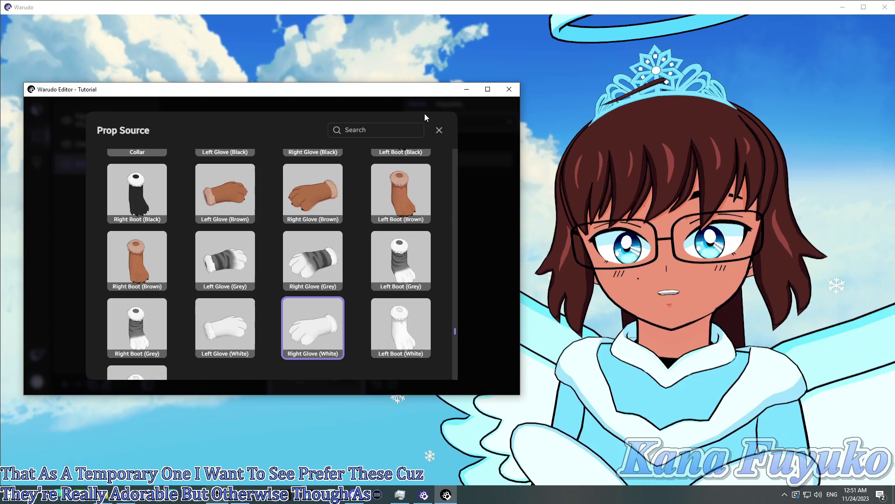
click(439, 131)
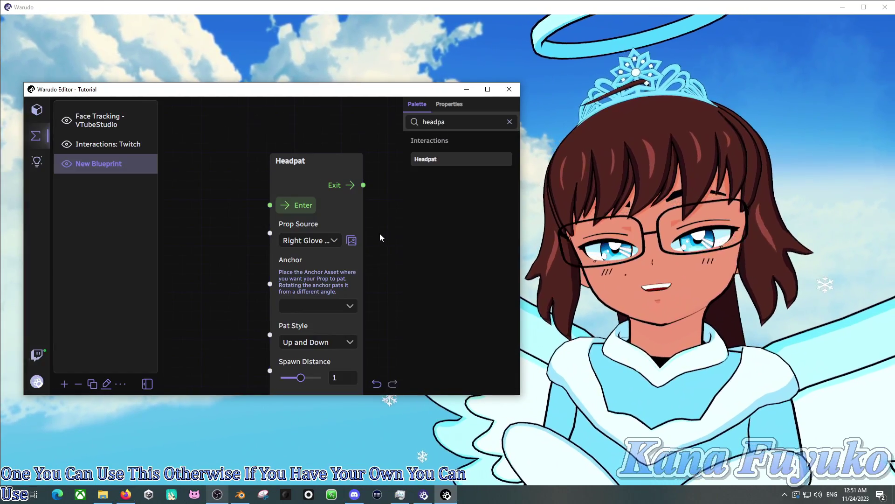
Step: Reposition the Headpat node slightly and check which anchor assets it offers, without choosing one
drag(299, 242, 311, 204)
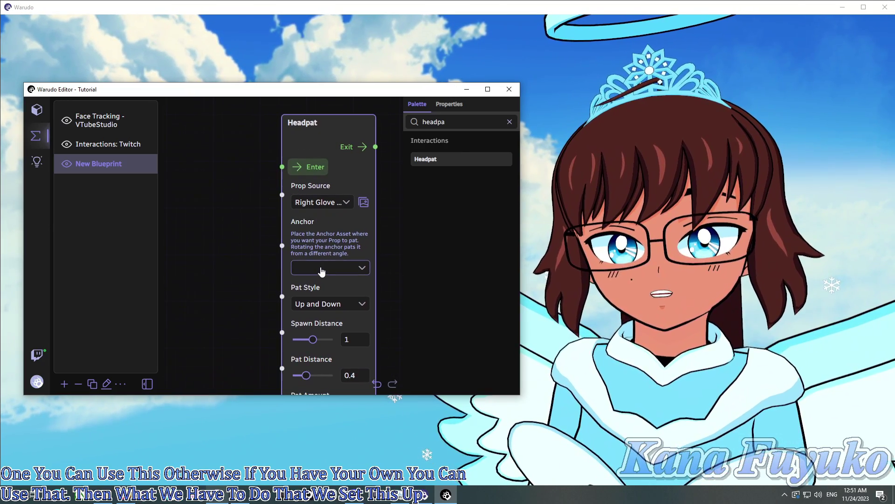
click(322, 272)
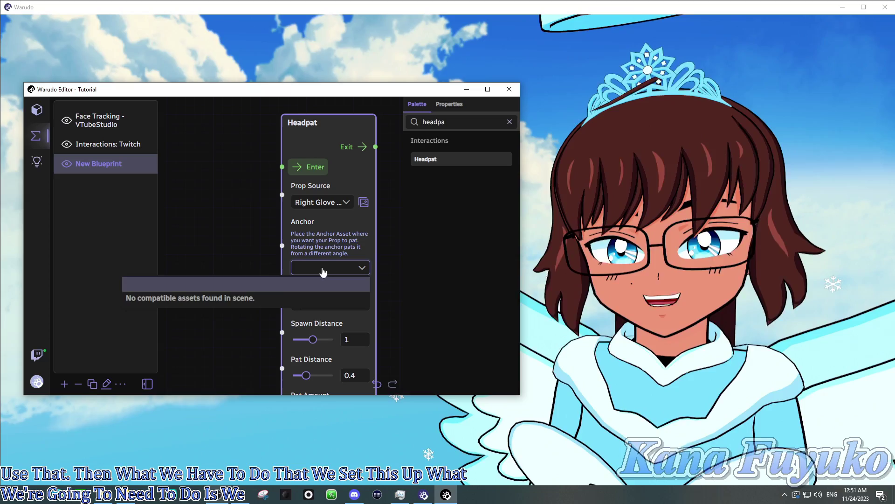
click(315, 266)
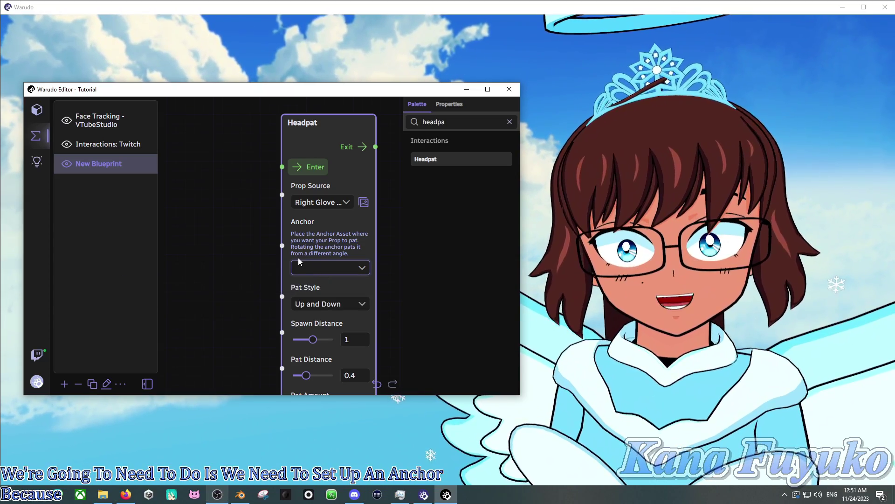
click(242, 257)
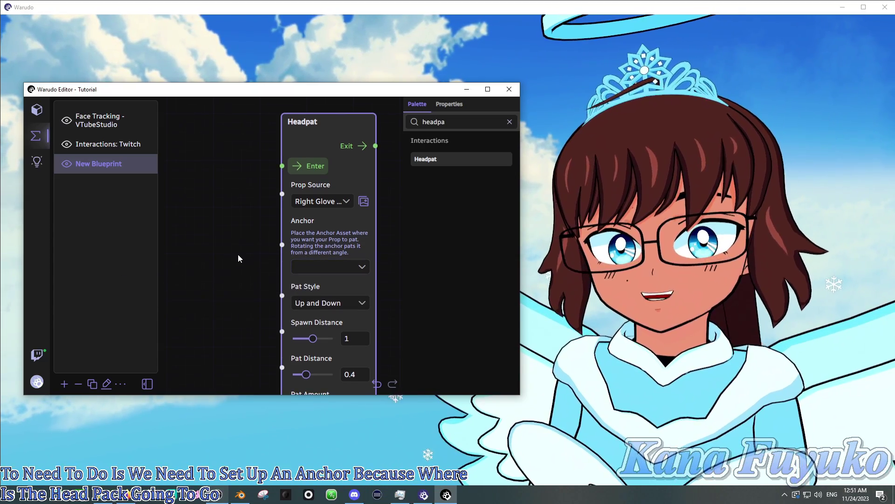
Step: Add an Anchor asset from the Miscellaneous category to the scene
click(36, 111)
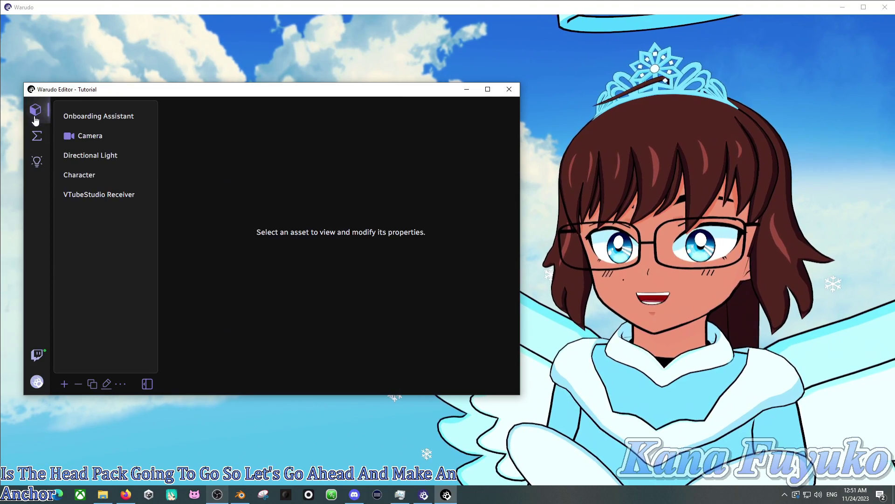
click(65, 383)
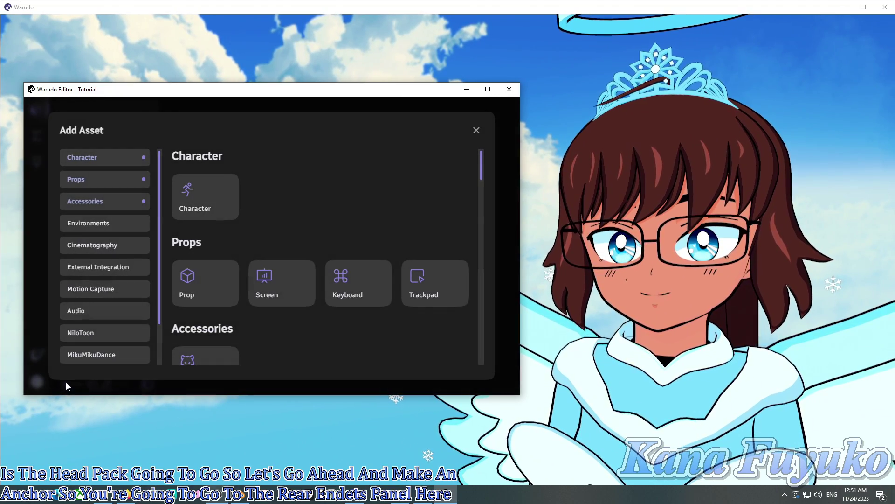
scroll(285, 227, down, 1)
scroll(285, 225, down, 8)
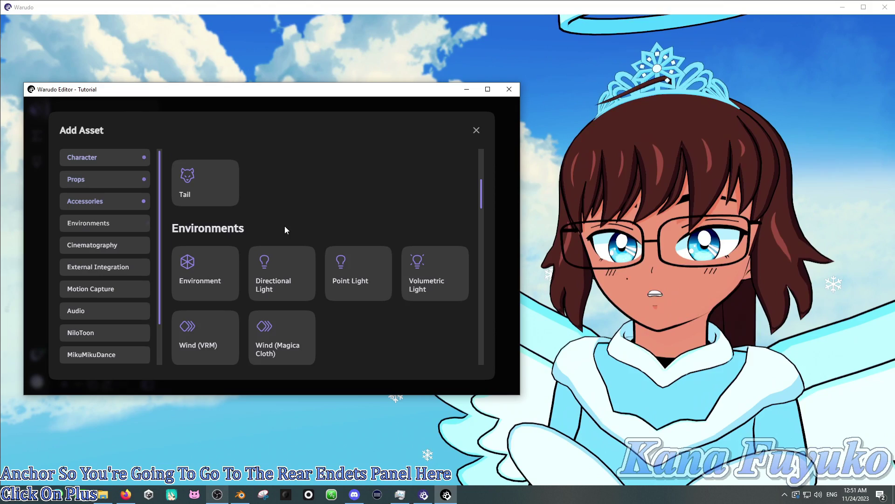
scroll(252, 282, down, 8)
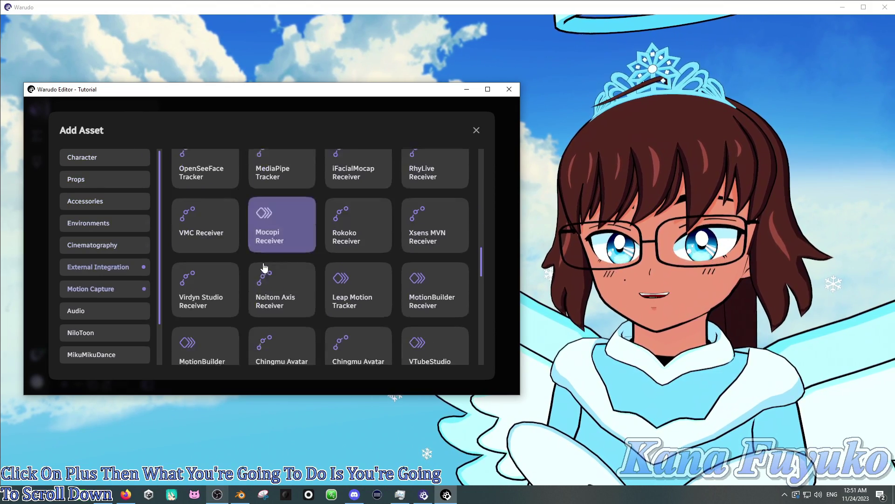
scroll(251, 279, down, 6)
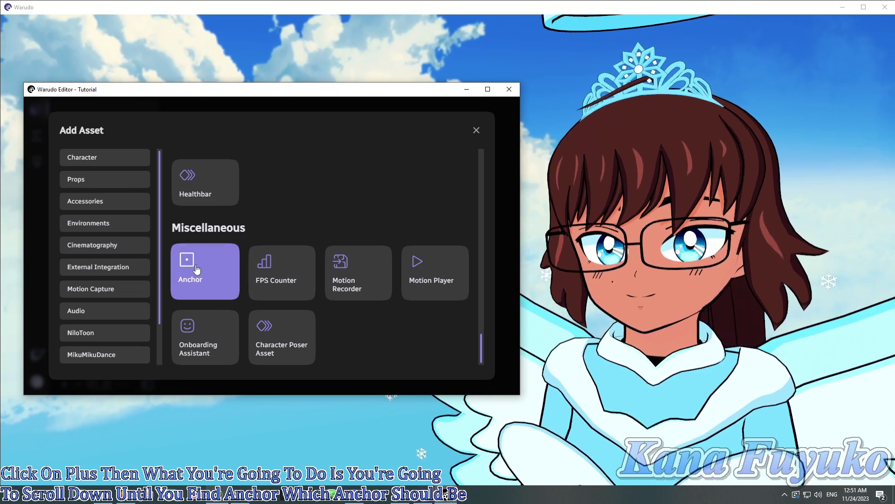
click(190, 264)
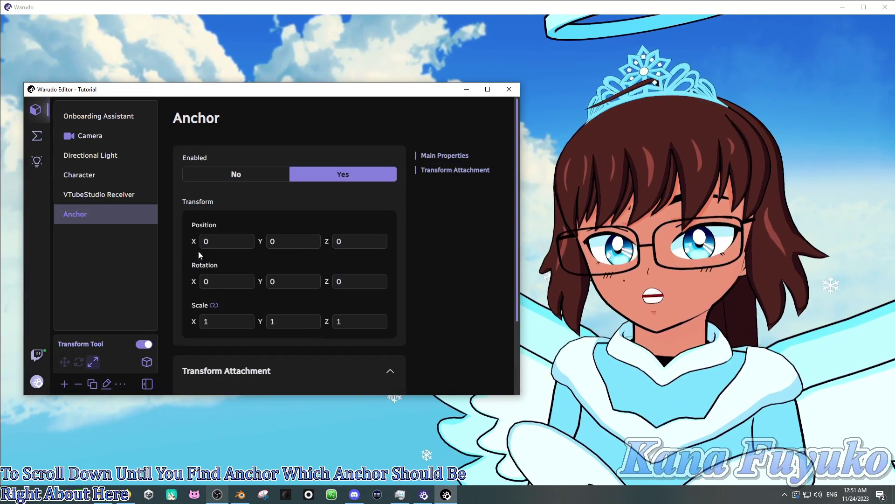
Step: Attach the anchor's transform to Character at the Head bone
scroll(315, 262, down, 3)
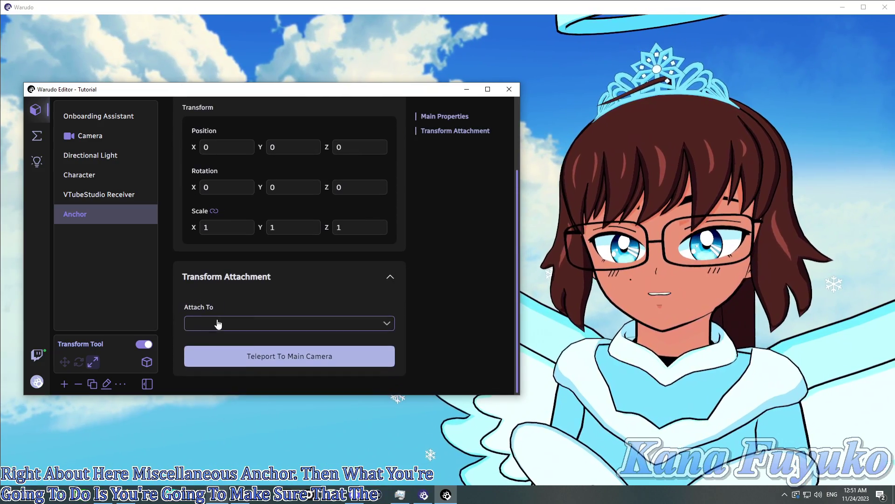
click(218, 323)
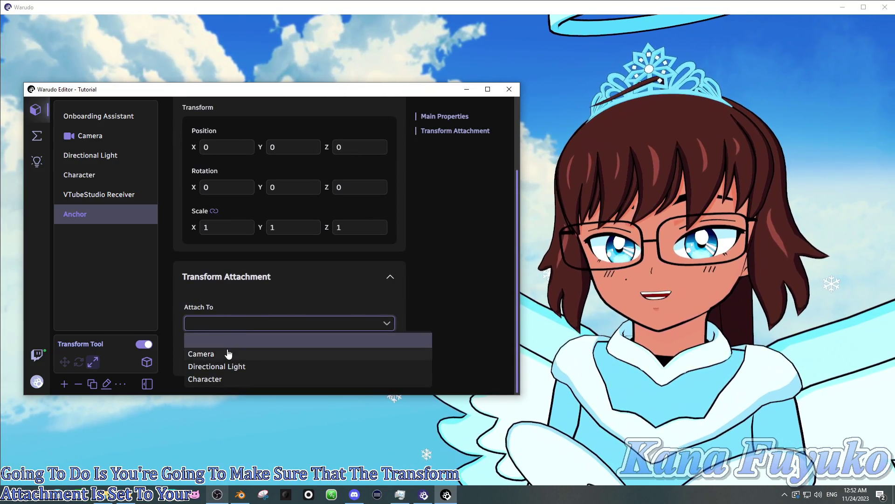
click(221, 378)
scroll(222, 332, down, 2)
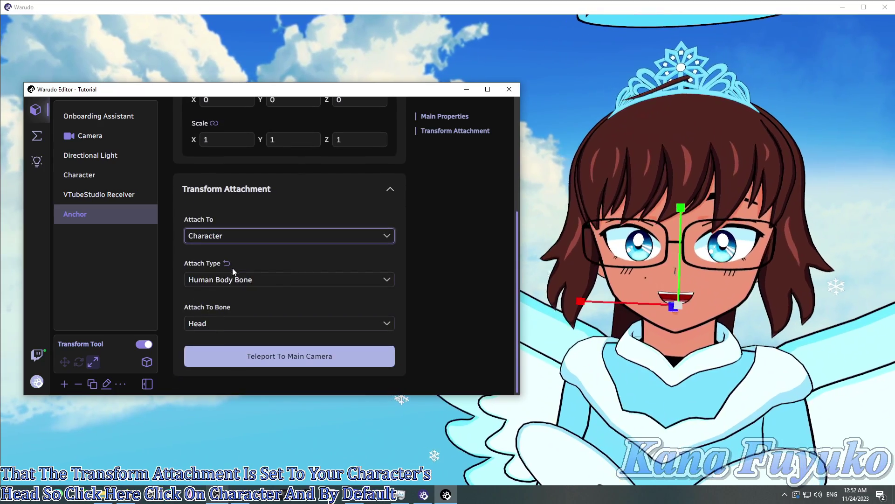
Step: Move the anchor straight up in the scene to the top of the character's head, near the tiara, and return to the editor
click(603, 407)
key(w)
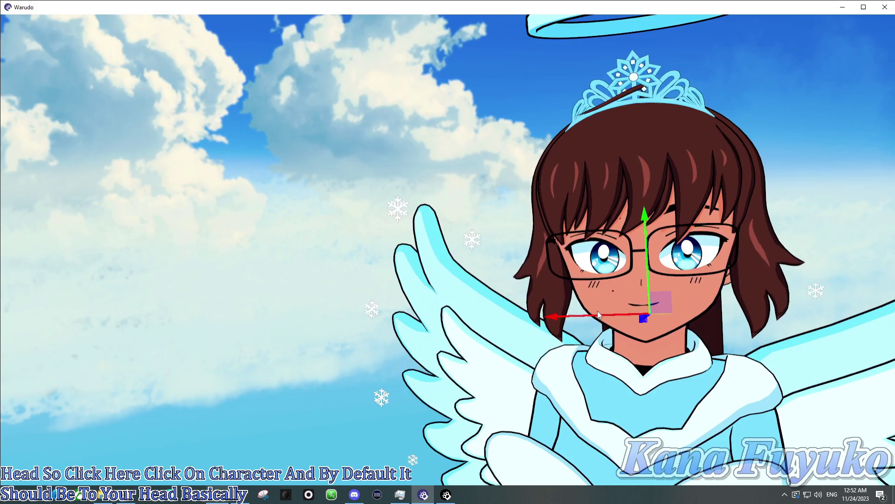
drag(650, 214, 658, 167)
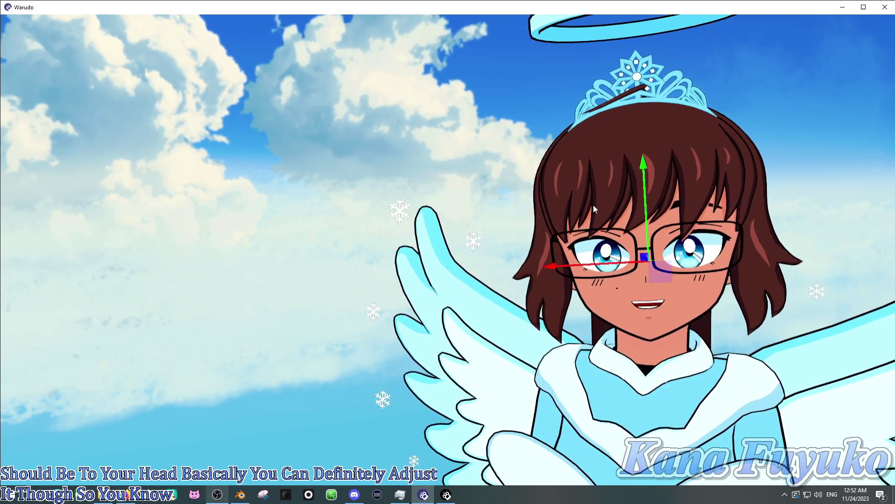
scroll(461, 296, down, 2)
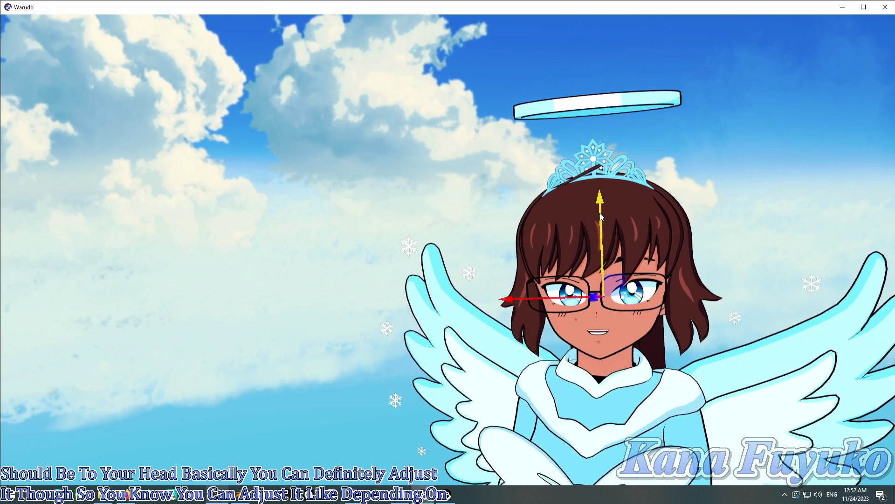
drag(601, 214, 613, 99)
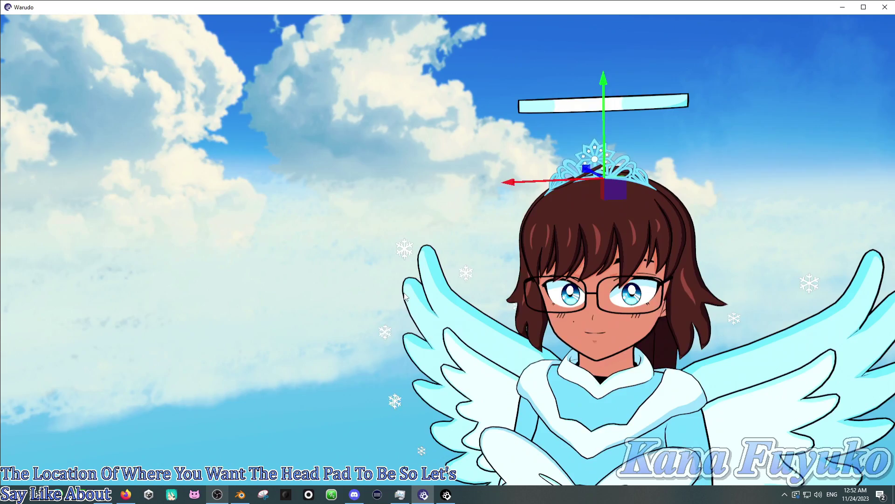
click(446, 495)
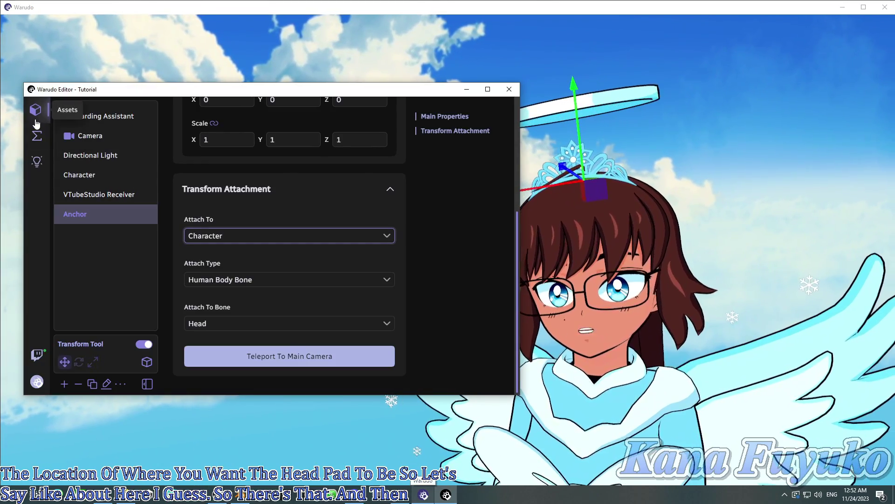
Step: Assign the Anchor asset as the Headpat node's anchor in New Blueprint
click(36, 136)
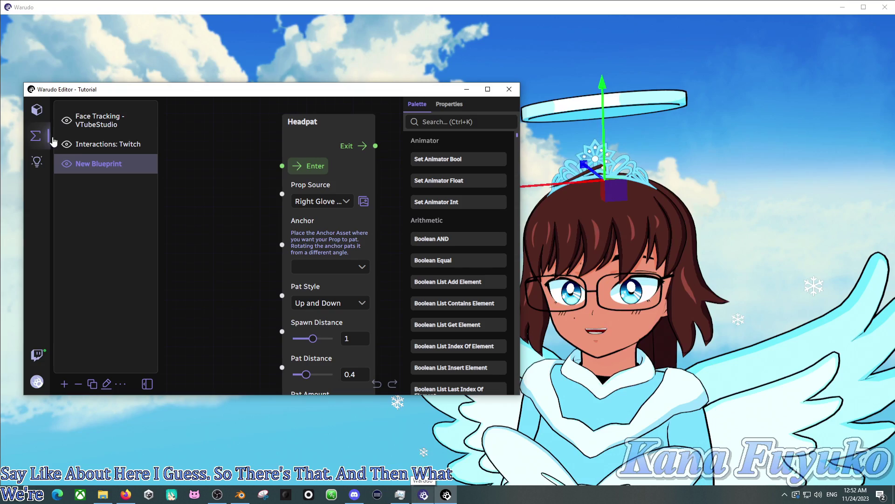
click(328, 266)
click(244, 292)
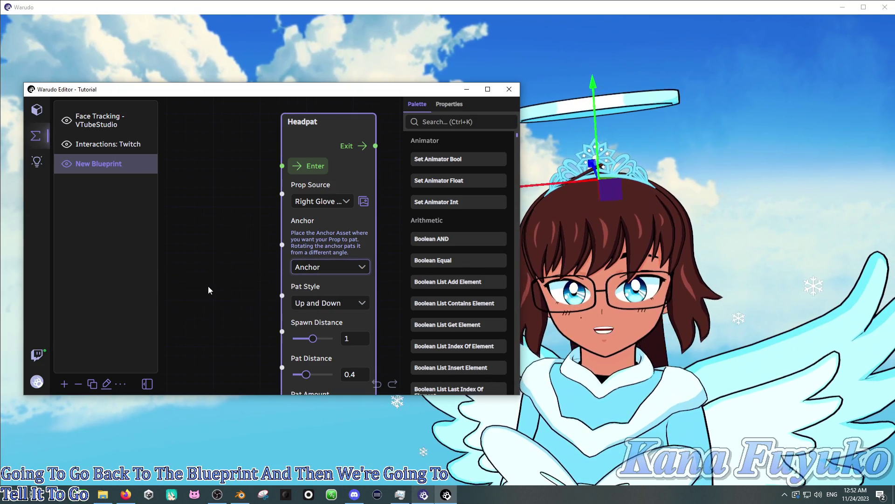
Step: Trigger the Headpat node as a test and move the editor window away from the character
drag(230, 284, 196, 197)
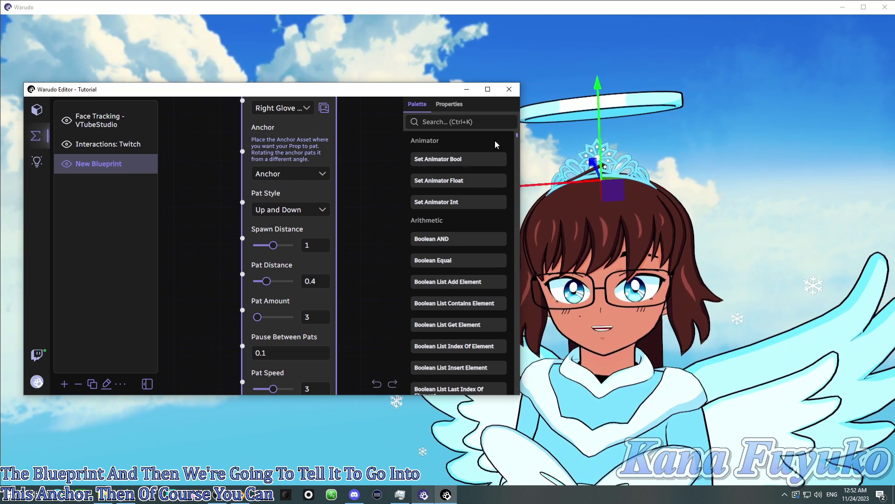
scroll(351, 214, down, 3)
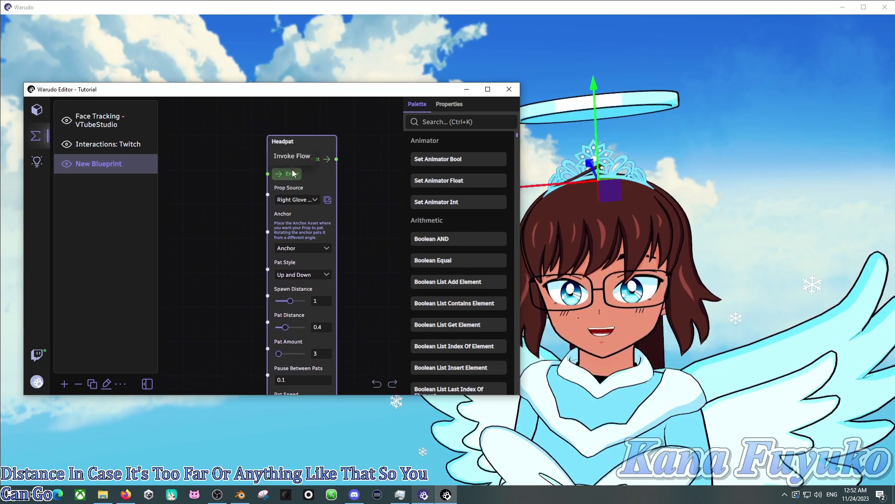
click(293, 174)
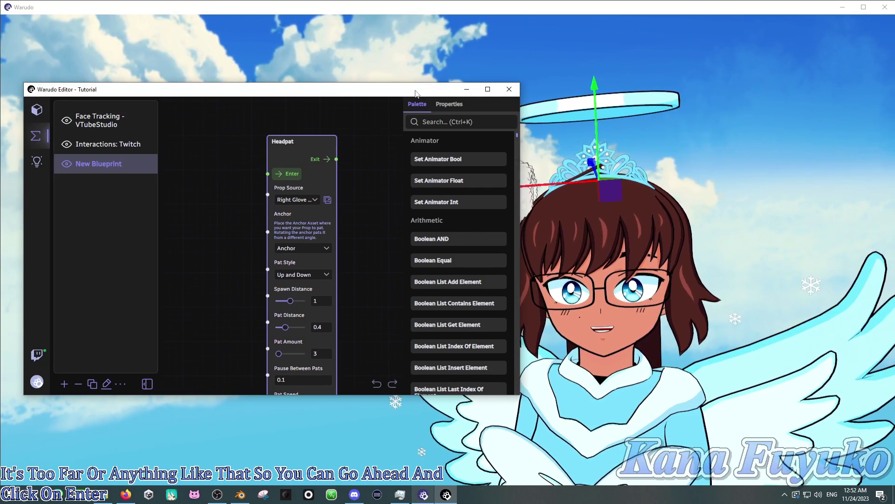
drag(416, 93, 293, 108)
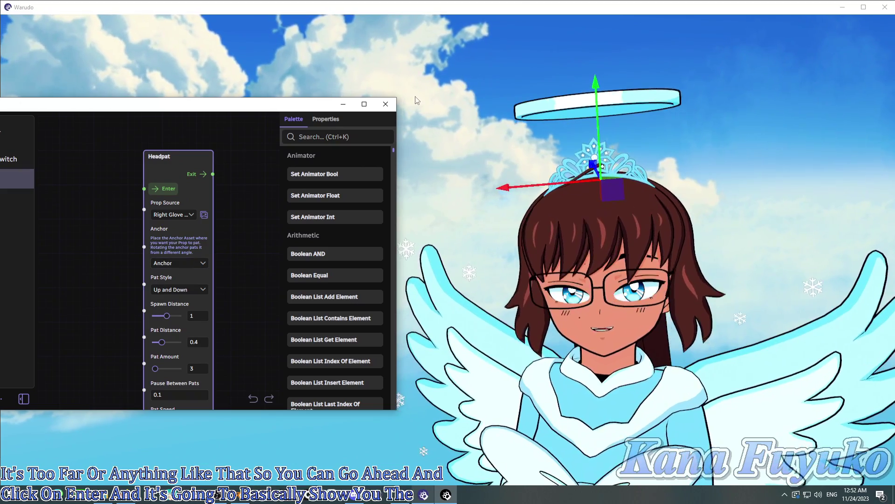
Step: Set the Headpat node's Prop Rotation Y to -90 and trigger the node again
scroll(225, 266, down, 5)
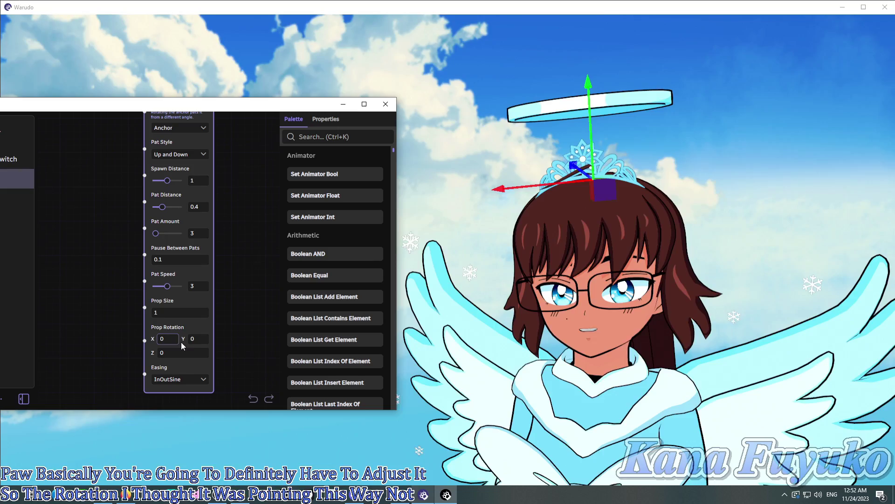
key(Tab)
text(-9)
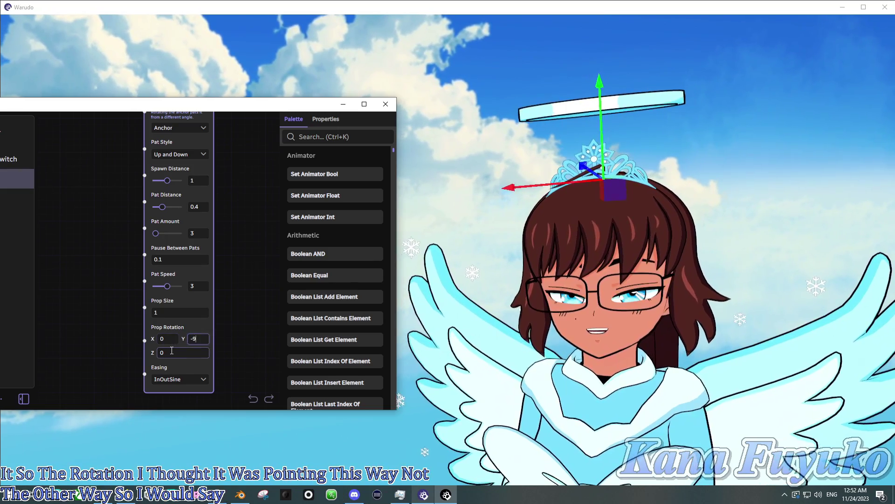
scroll(122, 253, up, 3)
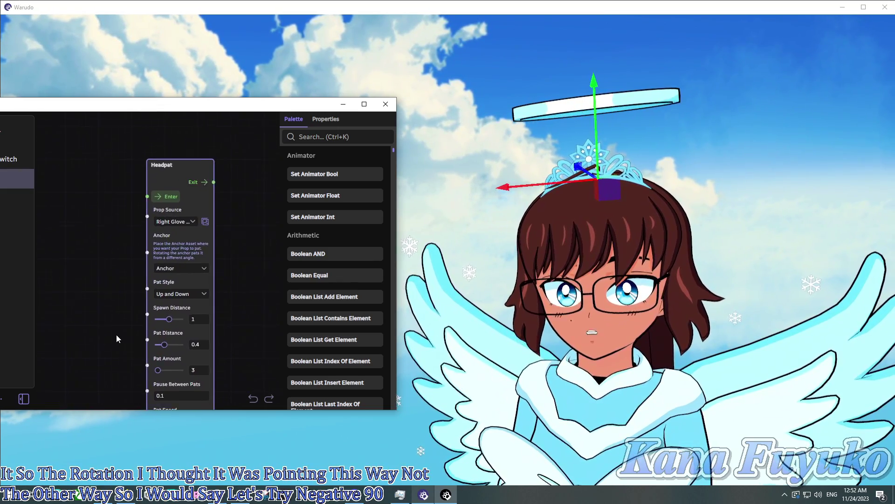
scroll(116, 335, down, 1)
drag(119, 318, 122, 288)
click(169, 178)
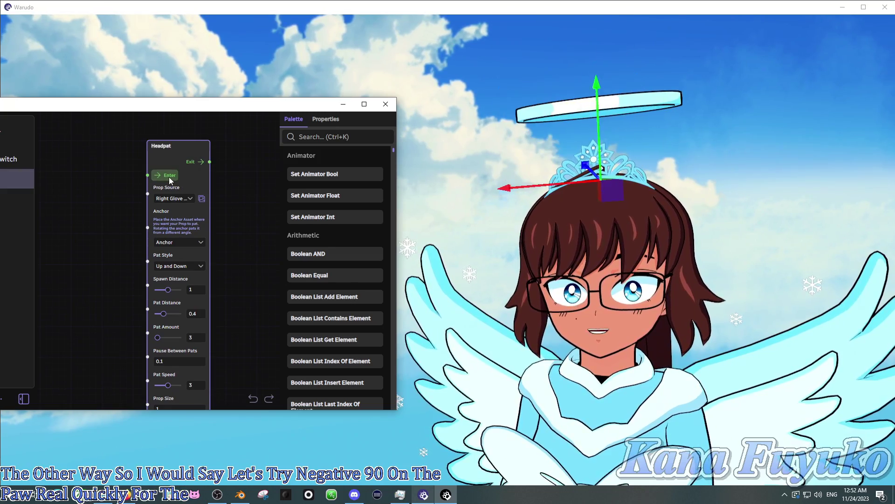
Step: View the character from the side, move the anchor toward the back of the head, and trigger the headpat
drag(462, 313, 410, 322)
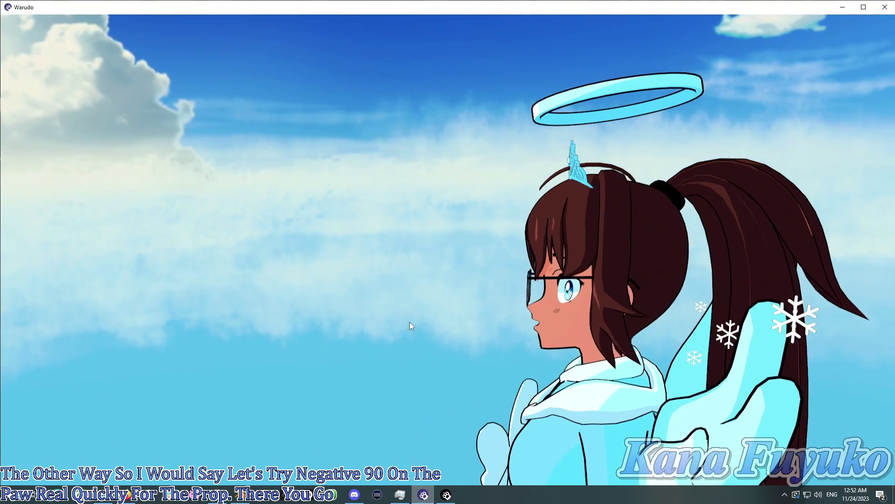
click(446, 494)
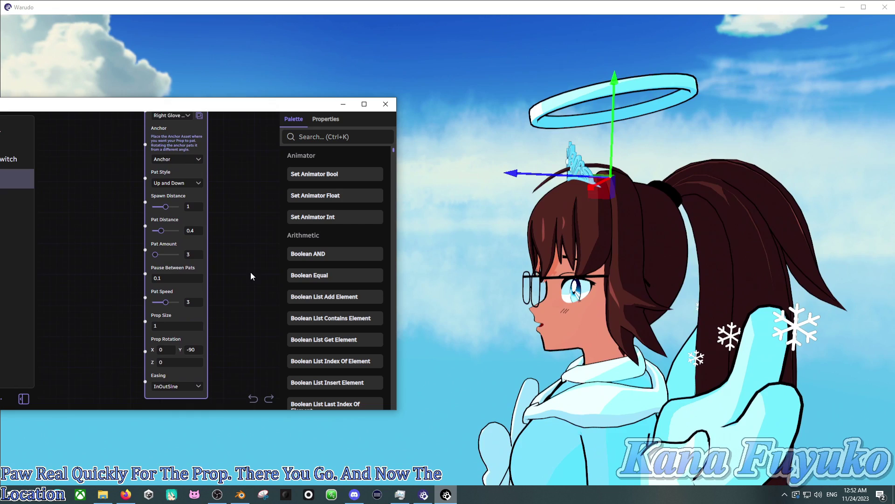
drag(250, 273, 238, 267)
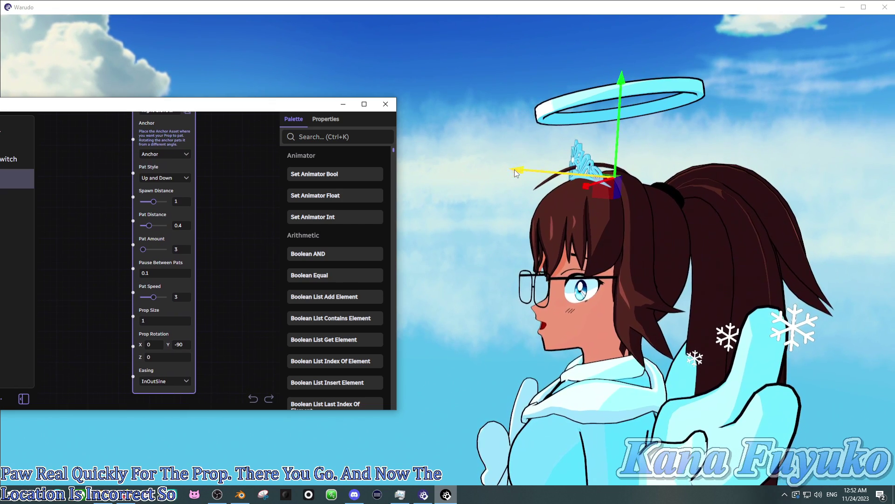
click(423, 494)
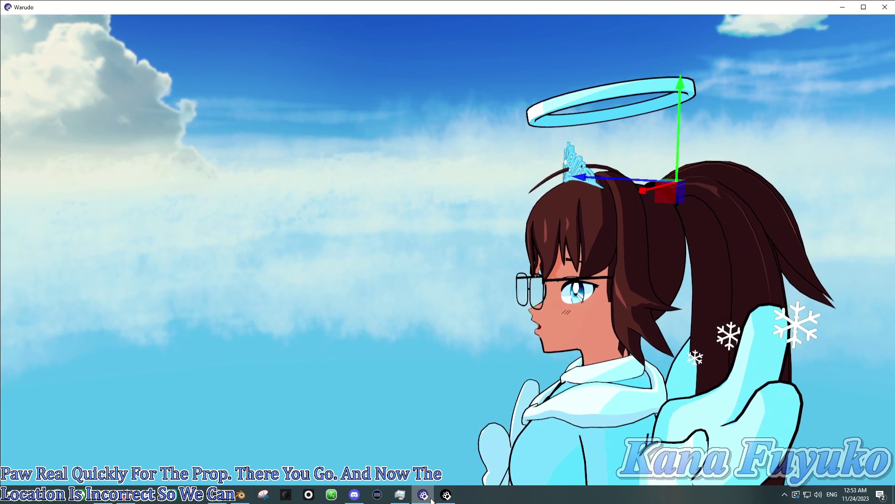
click(446, 495)
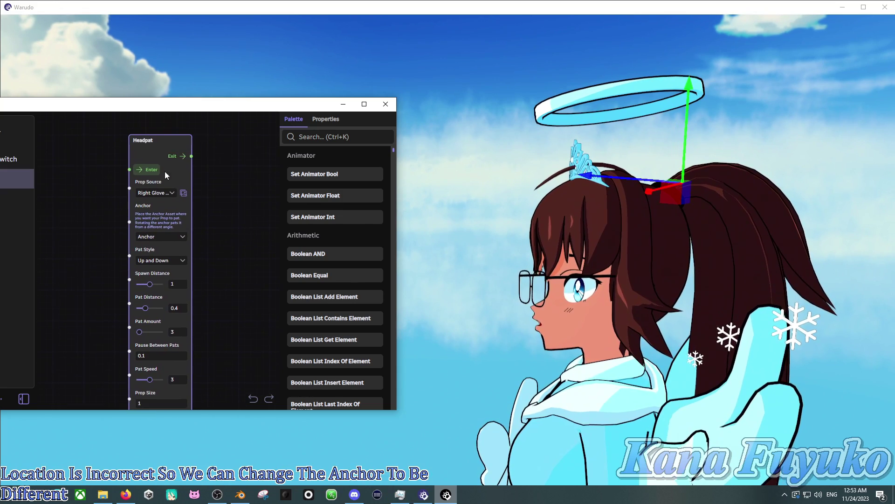
click(152, 170)
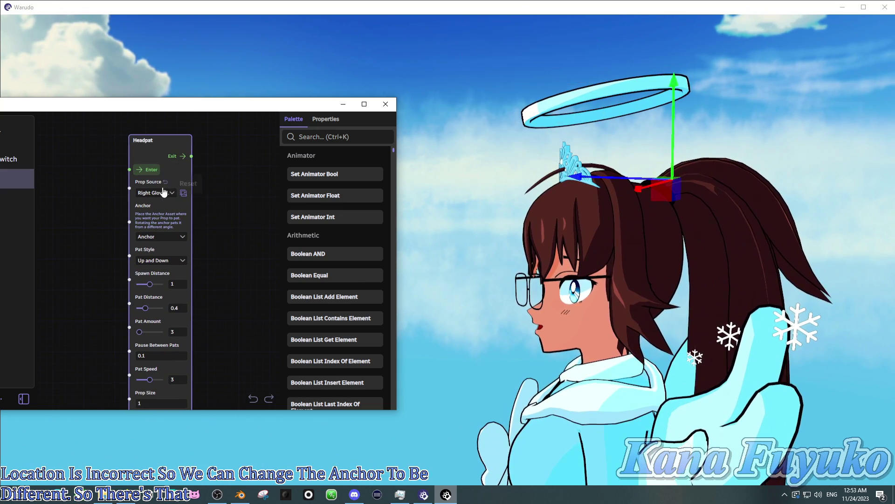
Step: Raise the Headpat node's Pat Amount to 20 and trigger the headpat
drag(215, 355, 237, 277)
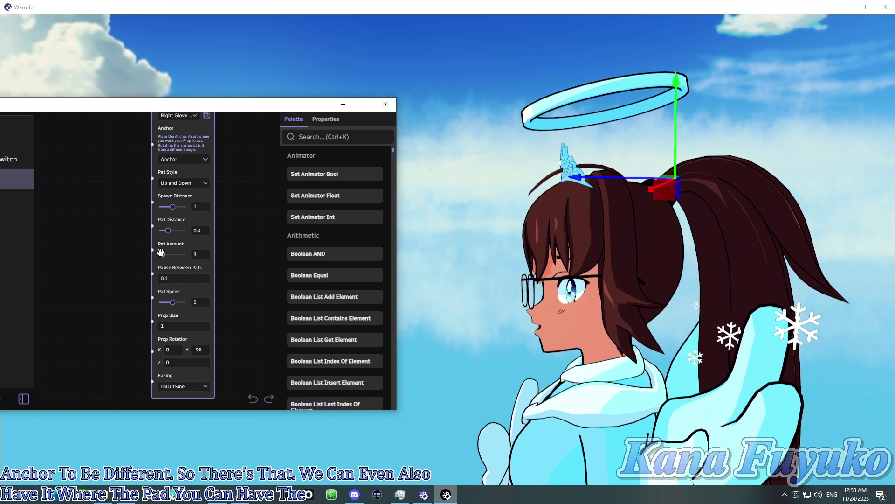
drag(162, 254, 238, 248)
drag(236, 210, 203, 308)
click(136, 190)
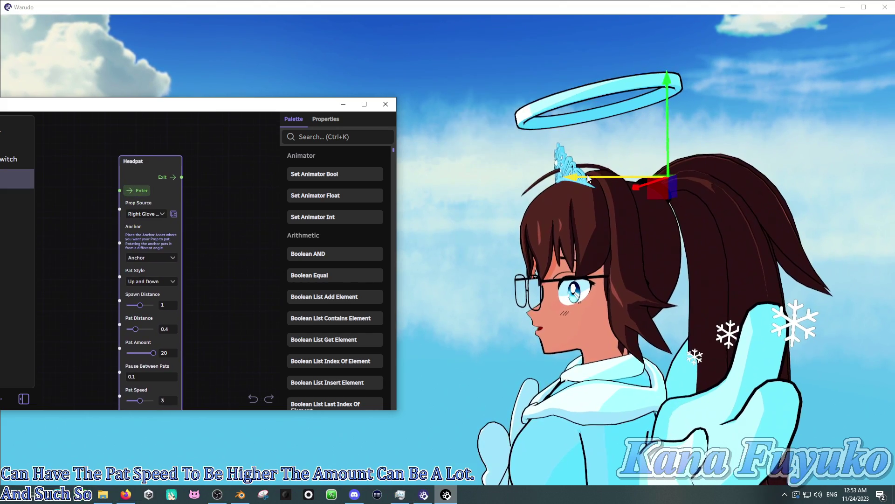
Step: Shift the anchor further back along its Z axis and check the paw's placement from the character's front
click(589, 179)
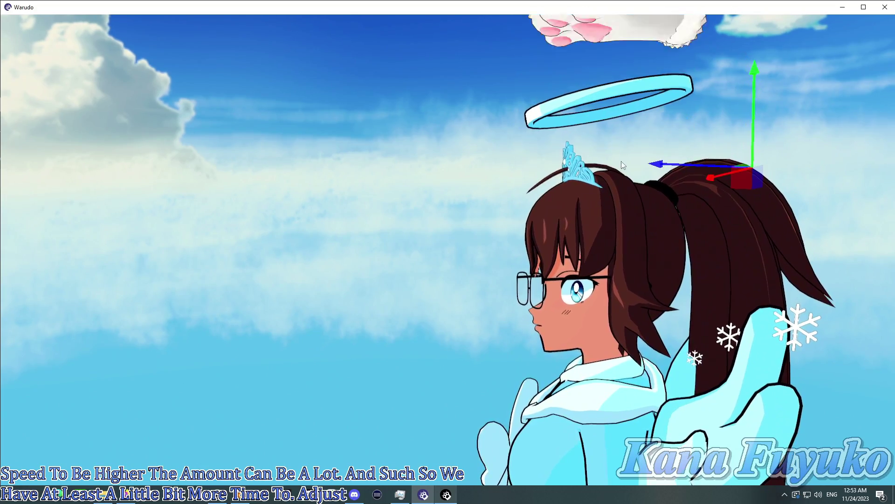
drag(580, 202, 618, 204)
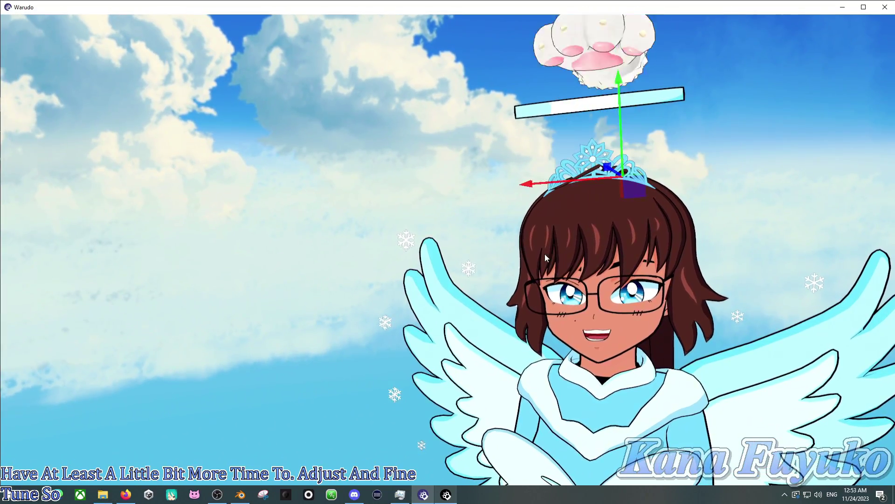
click(436, 496)
Step: Change the Headpat node's Pat Style to Left and Right and trigger the headpat
click(151, 281)
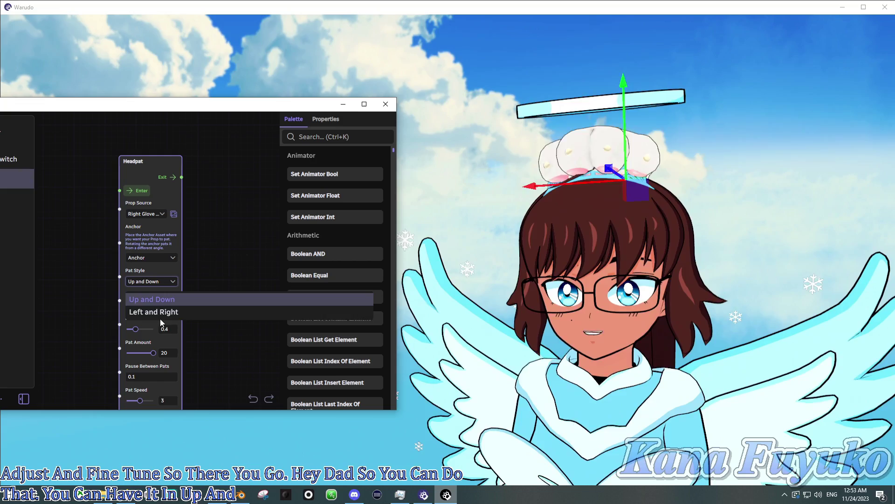
click(160, 317)
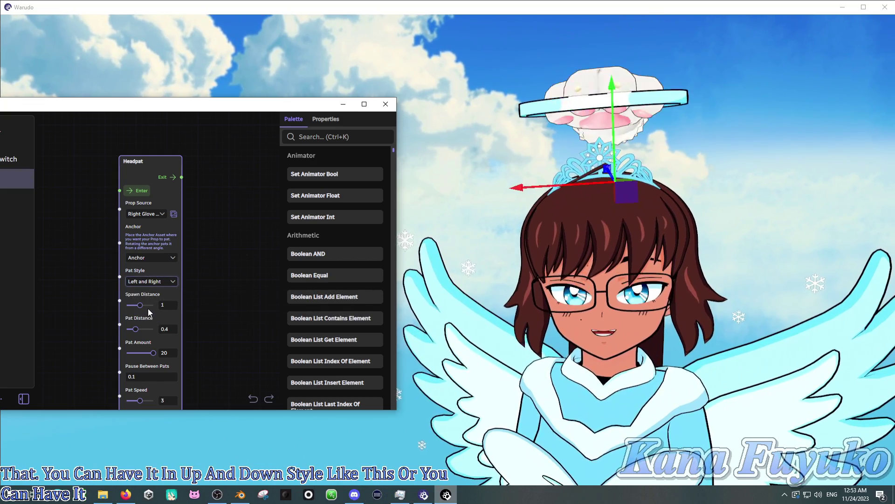
click(146, 191)
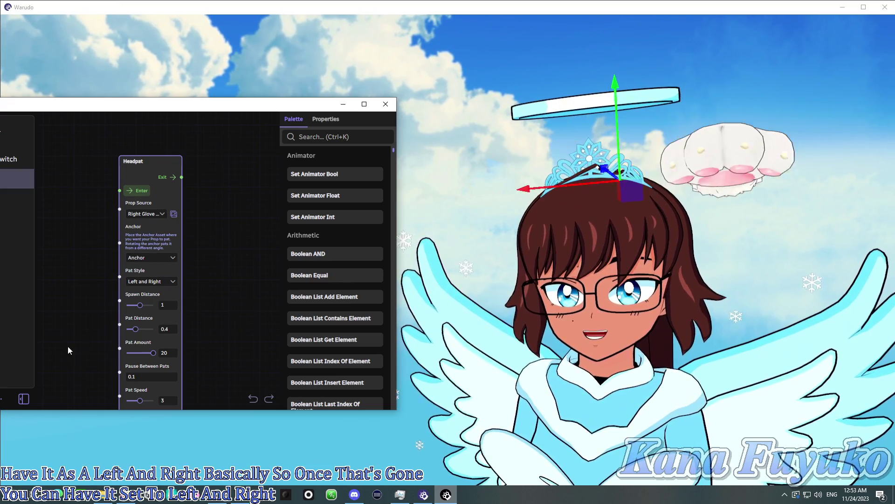
Step: Set the Headpat node's Pat Distance to 0.24 and Pat Amount to 5, and test the headpat
scroll(75, 350, up, 5)
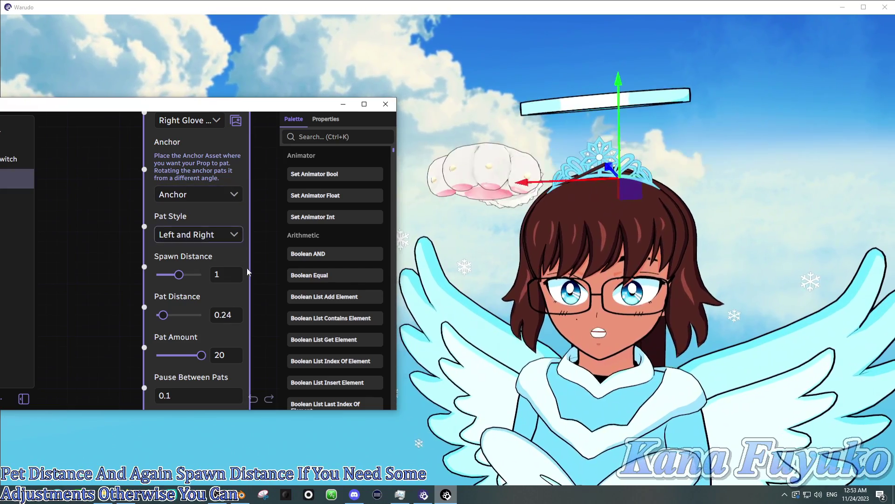
scroll(244, 285, down, 1)
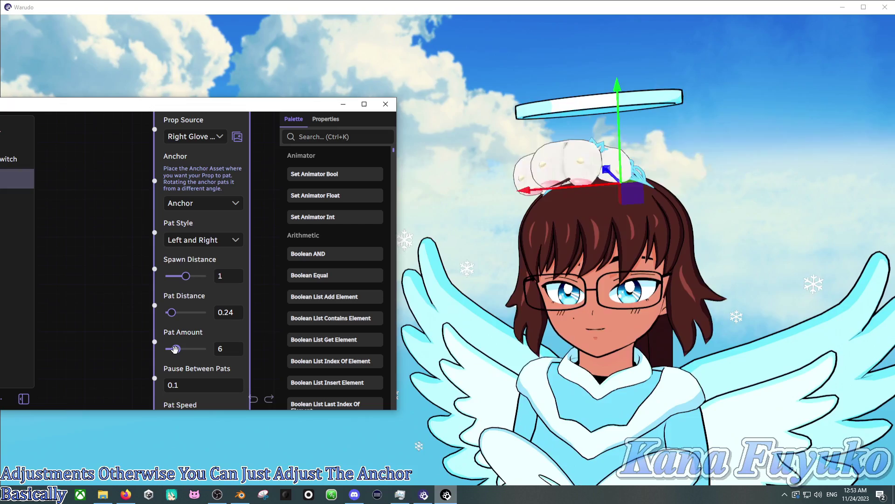
scroll(128, 316, down, 3)
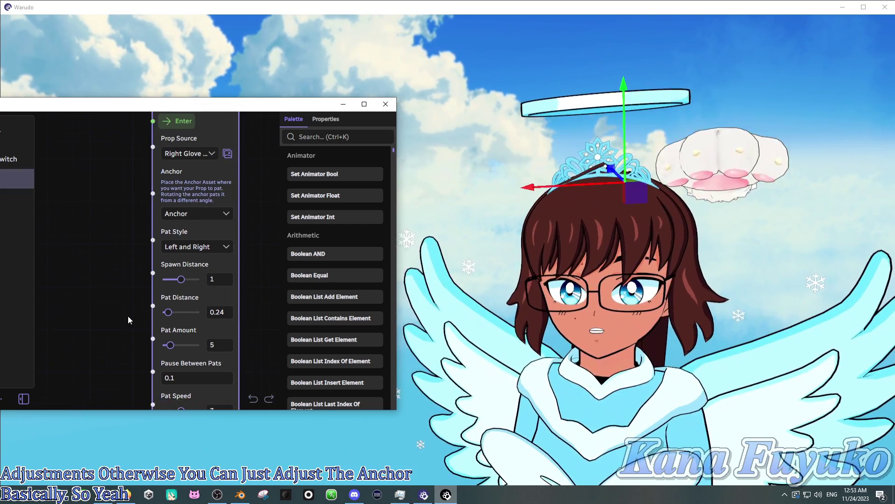
drag(126, 318, 101, 328)
scroll(102, 184, down, 1)
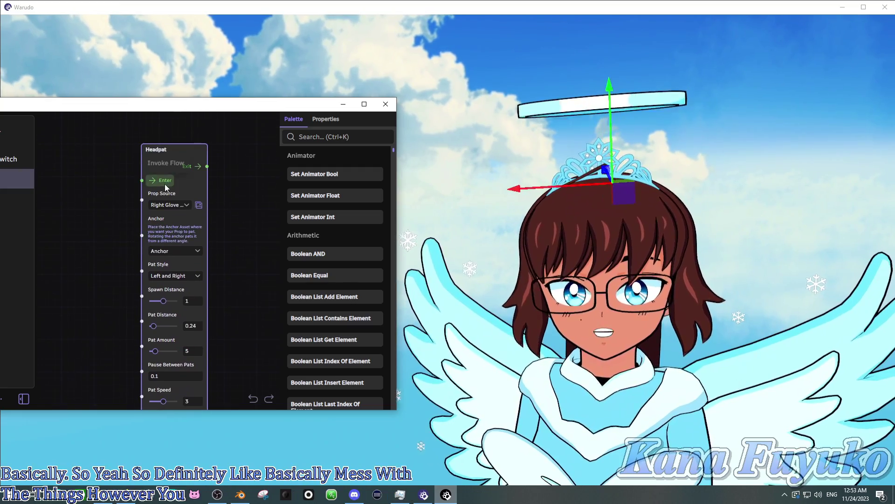
click(162, 180)
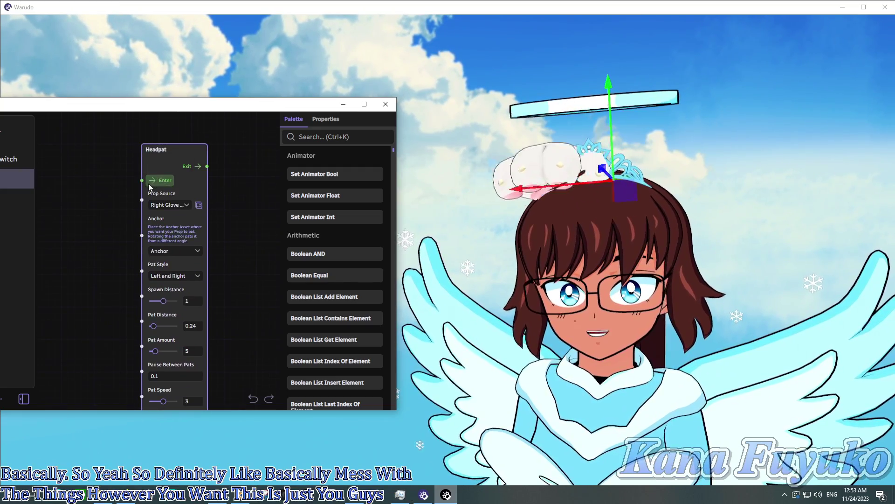
Step: Reduce the Headpat node's Pat Distance to 0.17 and test the headpat again
scroll(124, 346, up, 3)
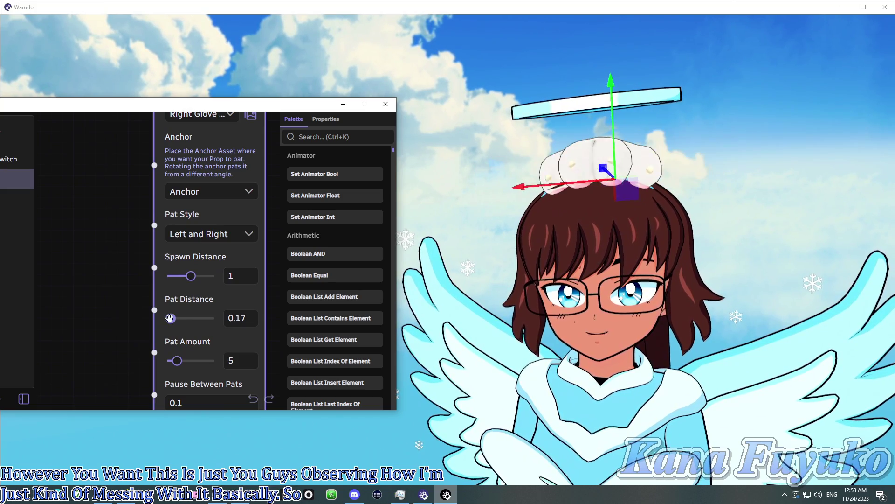
scroll(109, 233, down, 3)
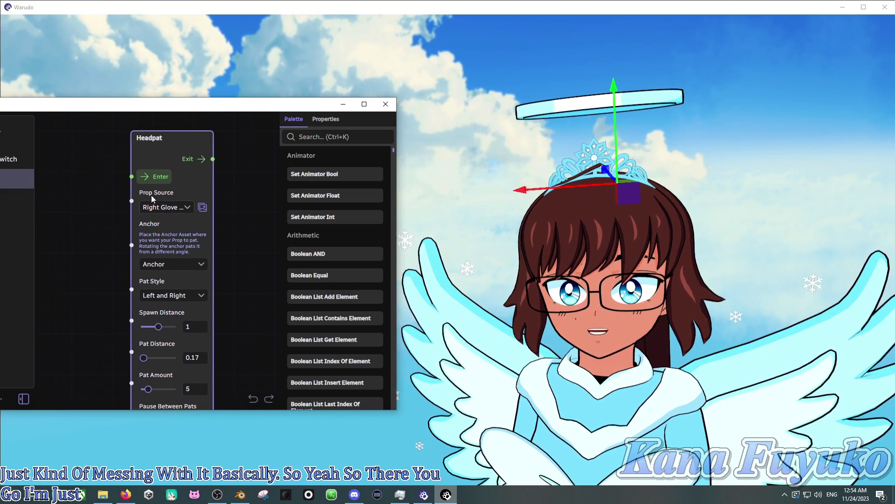
click(163, 177)
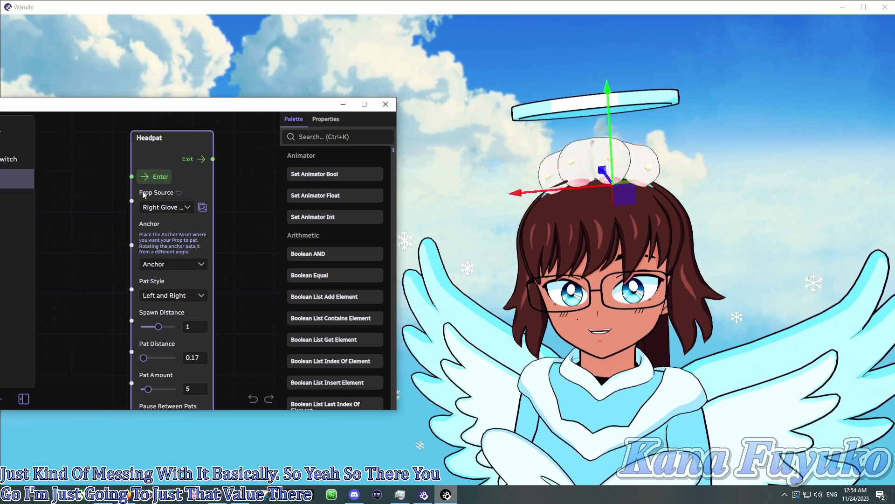
Step: Bring the whole editor window back on screen with the Headpat node's settings in view
scroll(114, 277, down, 2)
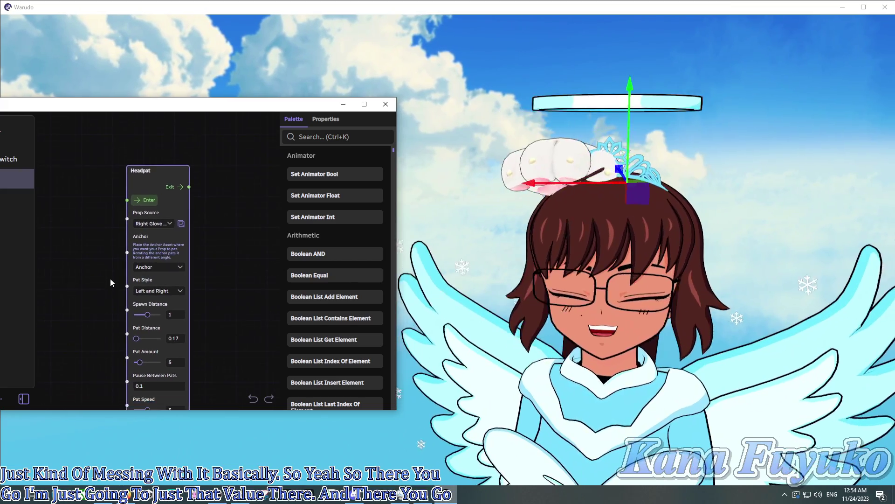
drag(110, 279, 163, 251)
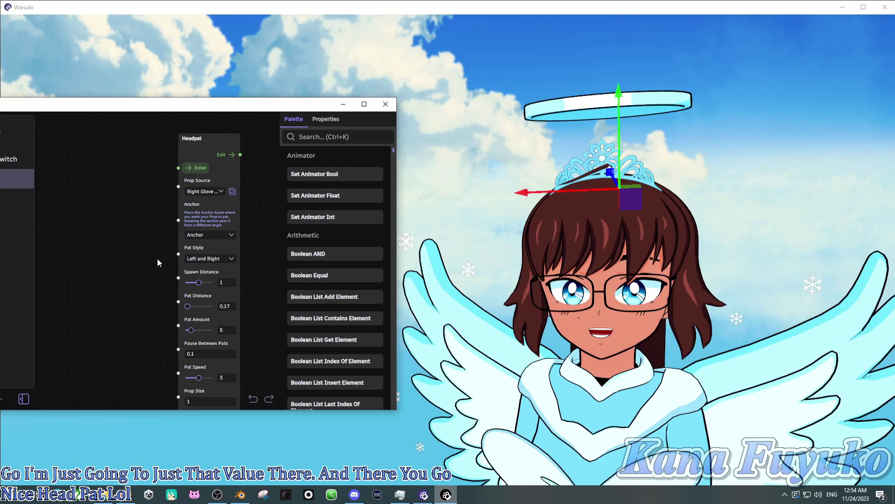
scroll(164, 283, down, 1)
drag(164, 284, 121, 226)
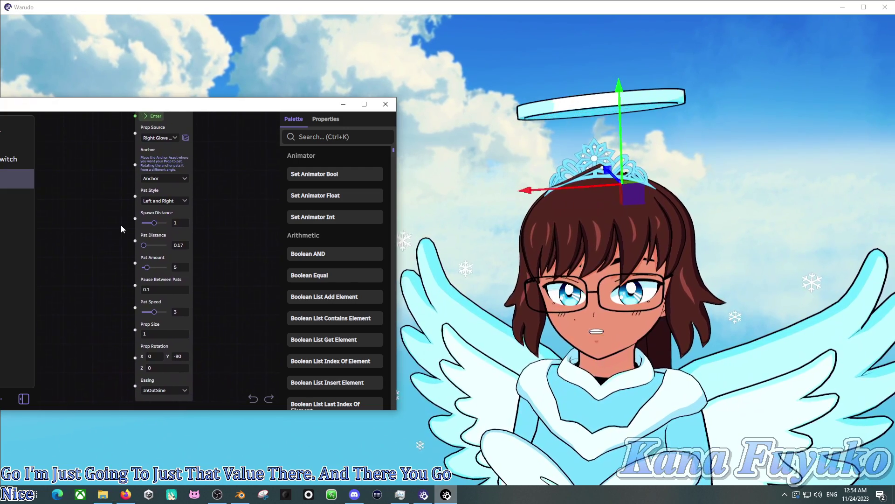
drag(299, 109, 398, 63)
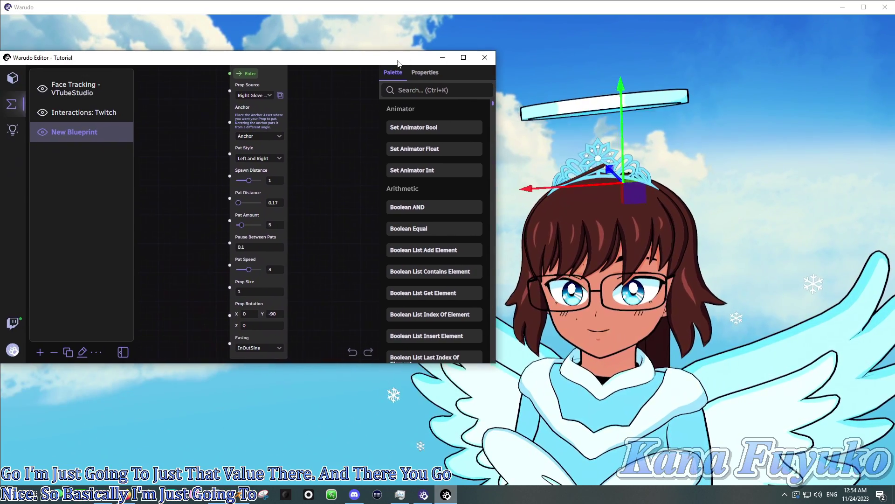
Step: Make the editor window taller and shift it slightly so the complete Headpat node fits in view
drag(163, 363, 164, 441)
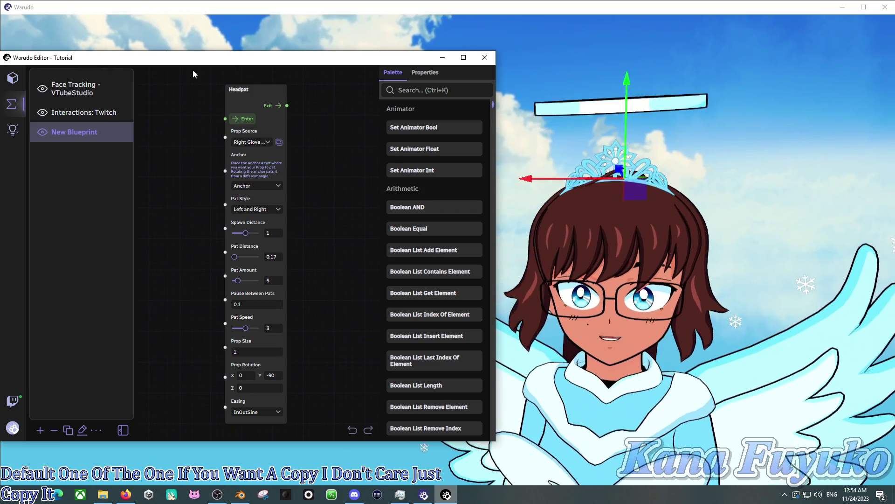
mouse_move(192, 63)
mouse_down()
mouse_move(221, 57)
mouse_move(208, 59)
mouse_up()
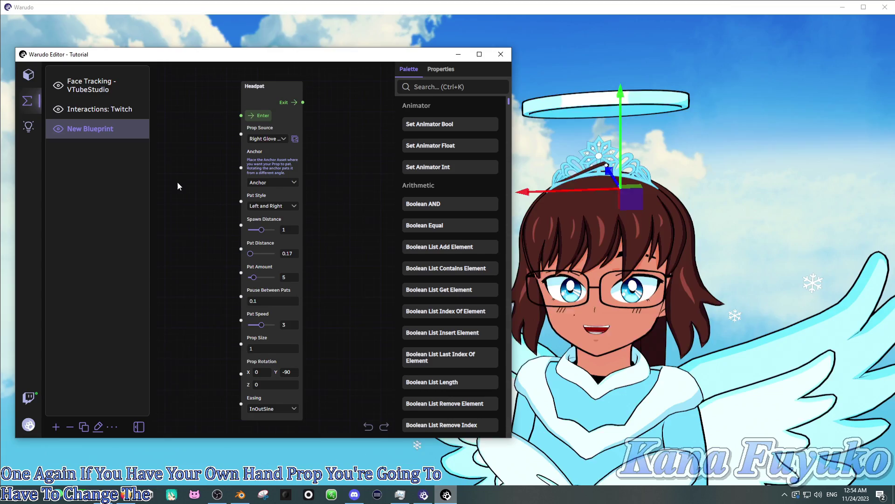
scroll(178, 191, down, 1)
scroll(181, 184, up, 1)
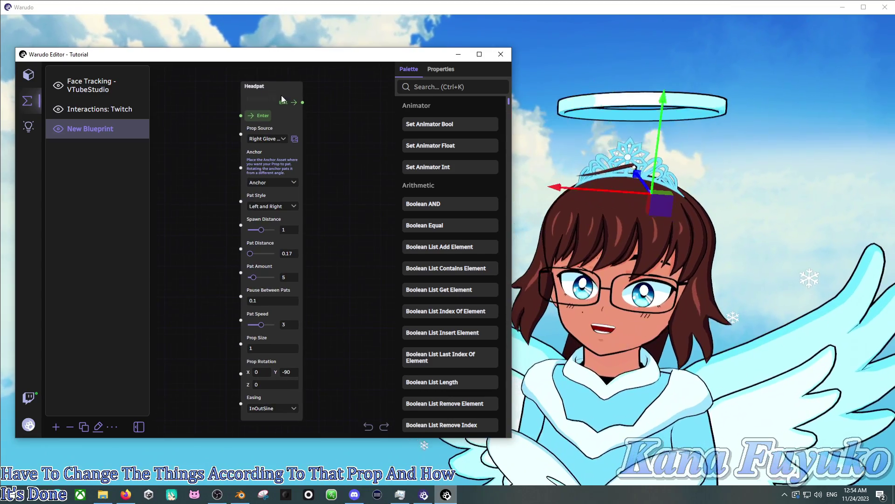
Step: Find the On Twitch Channel Points Redeemed node and add it ahead of the Headpat node, leaving space between them
drag(221, 157, 271, 139)
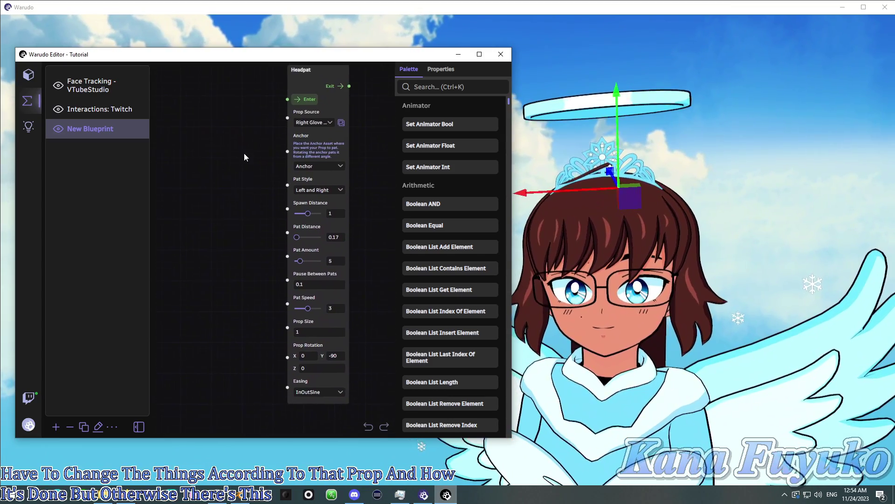
scroll(232, 160, down, 1)
drag(227, 165, 245, 192)
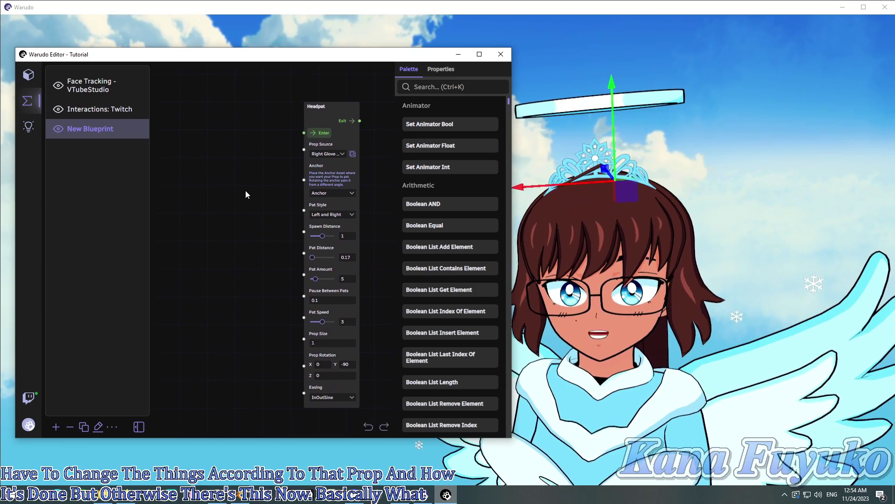
scroll(245, 182, down, 2)
scroll(244, 181, down, 1)
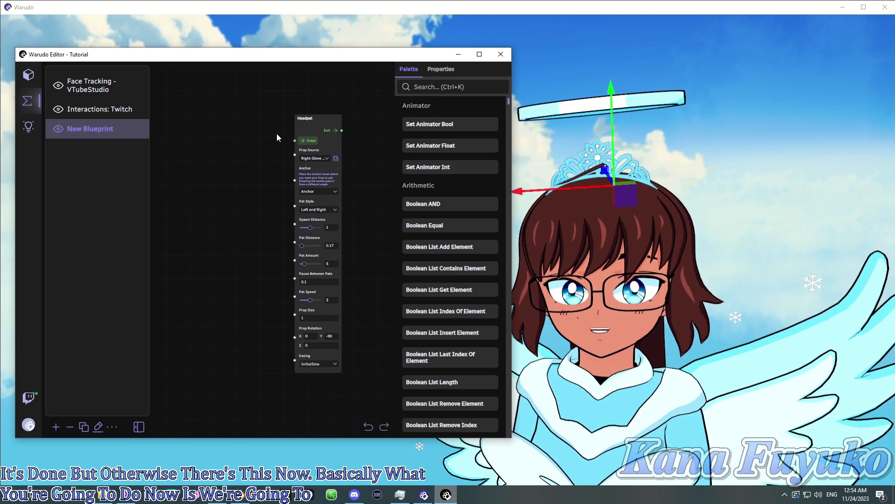
drag(264, 139, 304, 123)
click(404, 86)
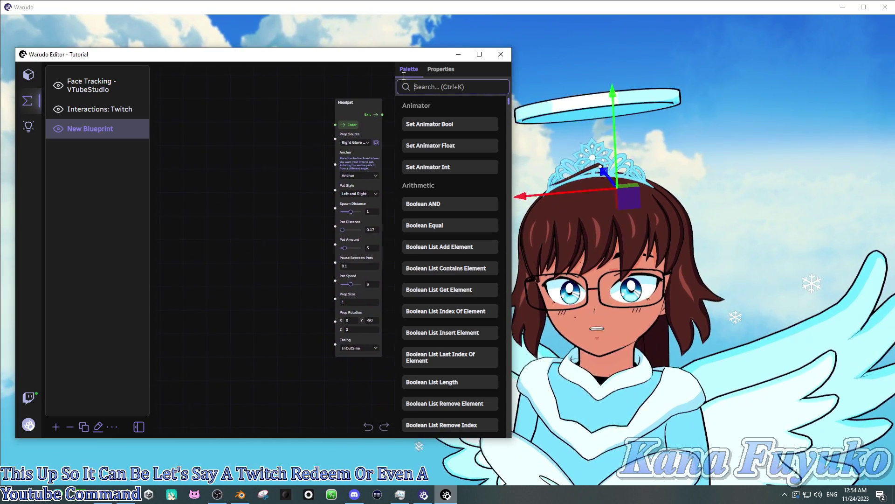
text(twitch)
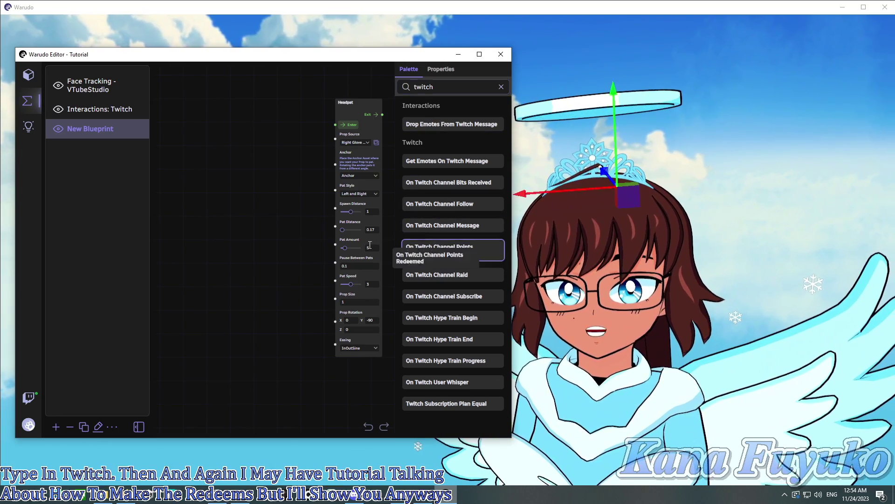
drag(395, 251, 157, 124)
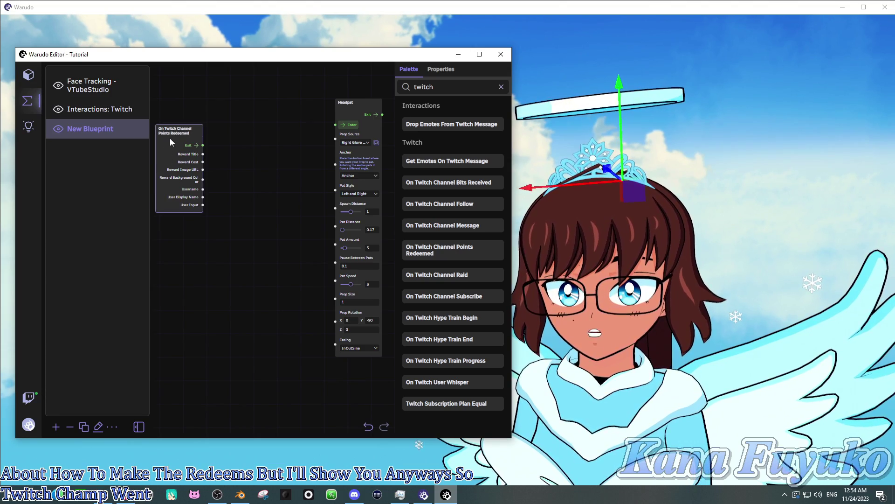
scroll(240, 133, up, 2)
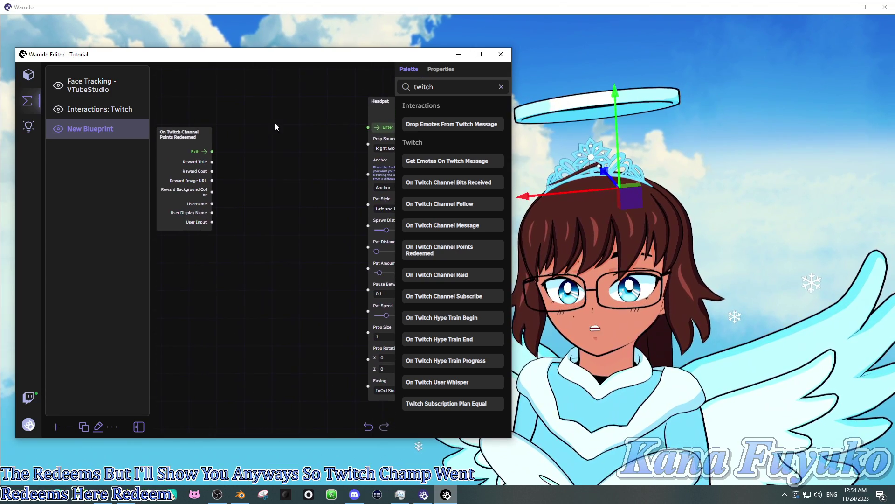
Step: Add a String Contains node beside the Twitch redeem node and connect Reward Title to its A input
double_click(437, 88)
text(stri)
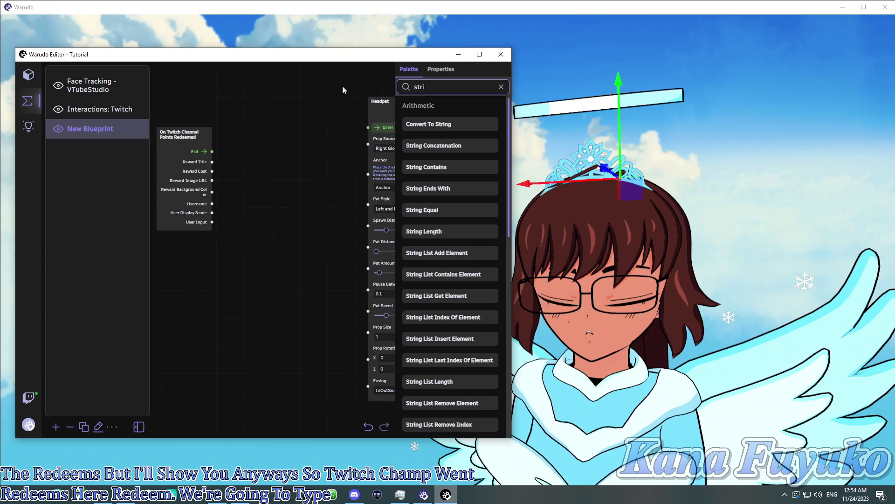
text(ng contain)
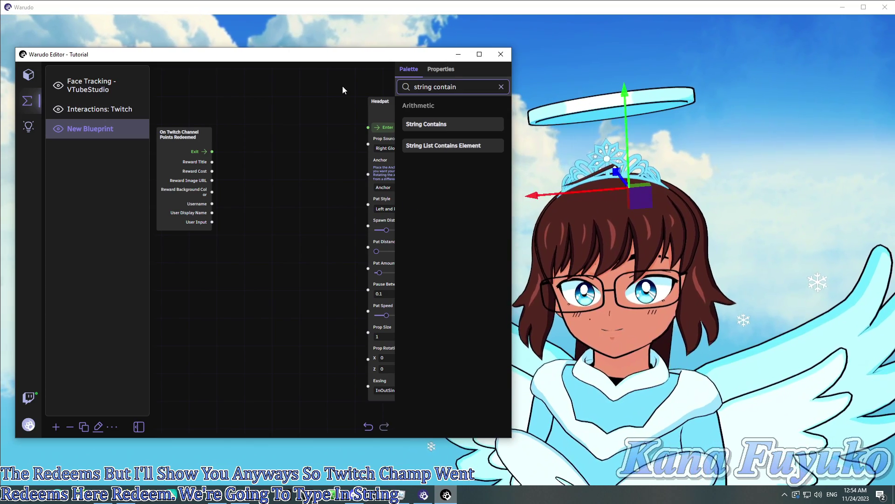
drag(419, 124, 229, 134)
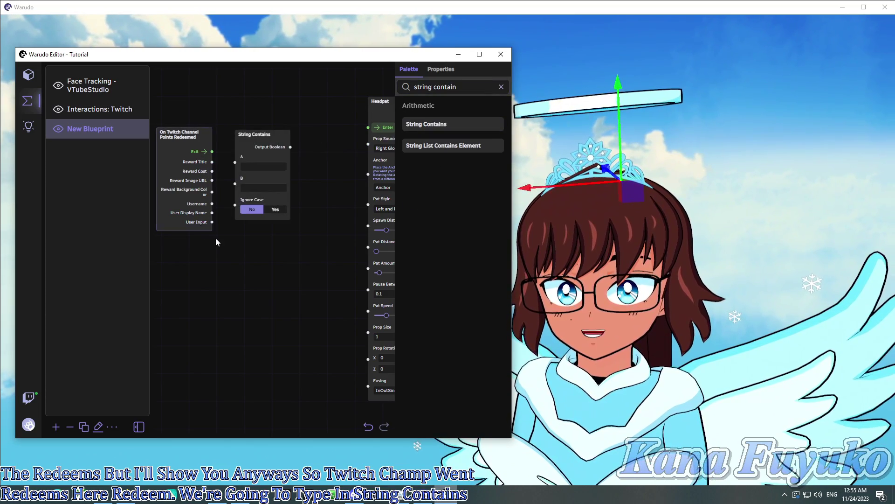
scroll(216, 240, up, 2)
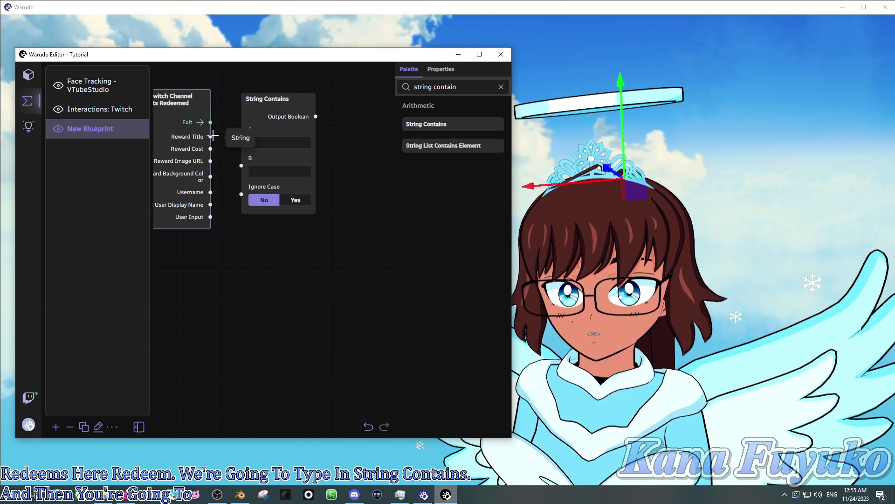
drag(239, 133, 240, 135)
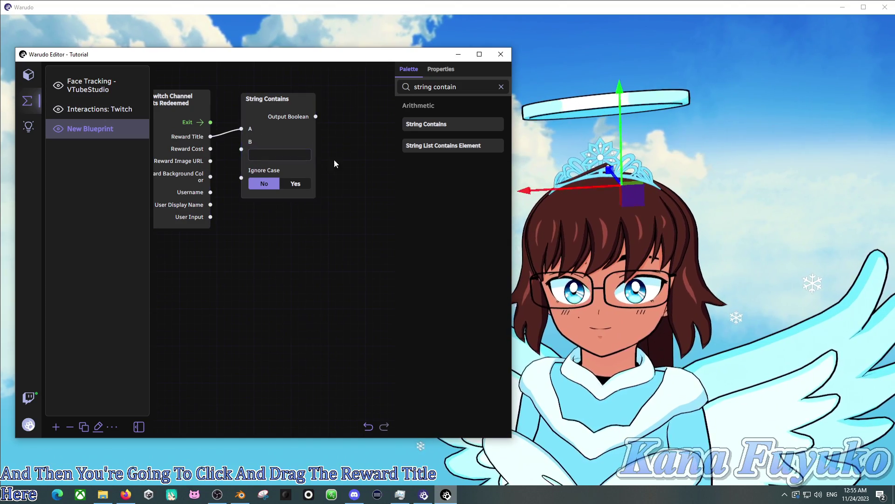
Step: Add an If Branch node between the String Contains node and the Headpat node
drag(355, 136, 323, 180)
scroll(323, 177, down, 1)
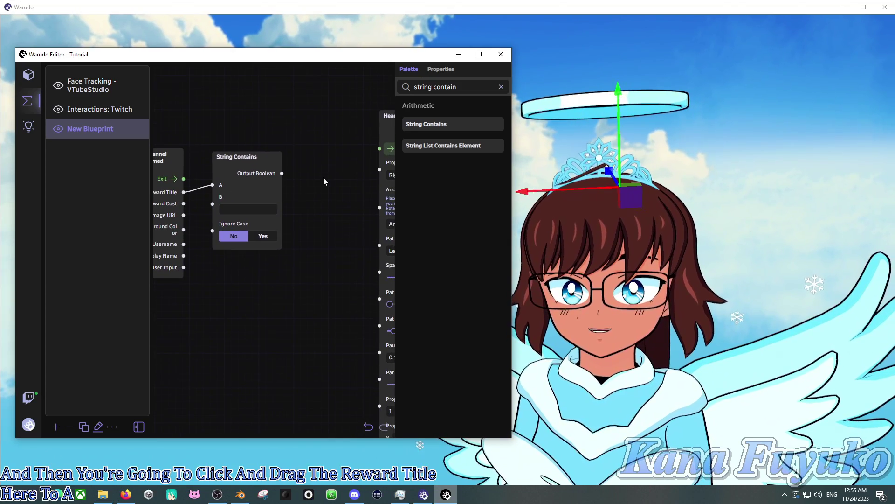
triple_click(441, 89)
text(if branch)
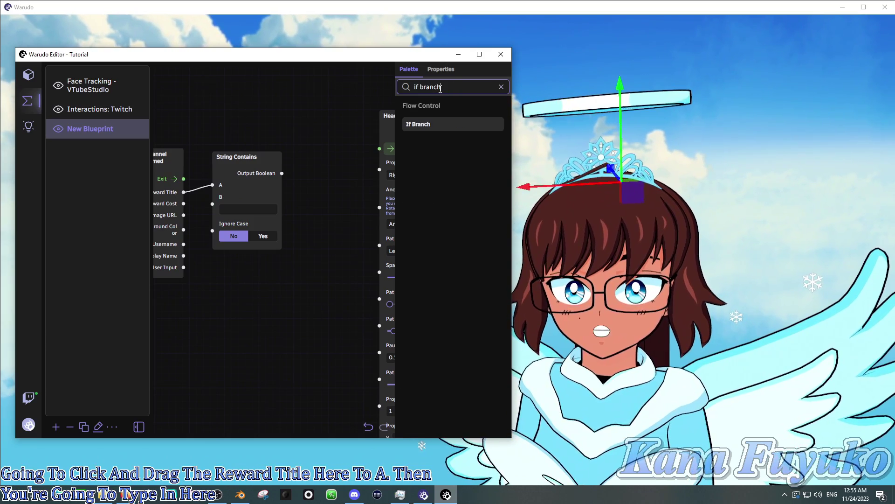
drag(438, 127, 292, 126)
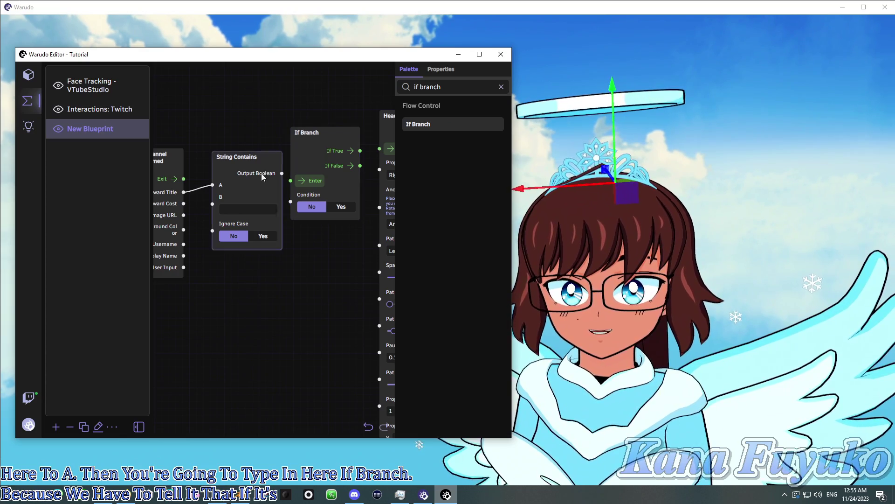
Step: Set the B value of the String Contains node to Headpat
scroll(267, 278, down, 1)
click(236, 227)
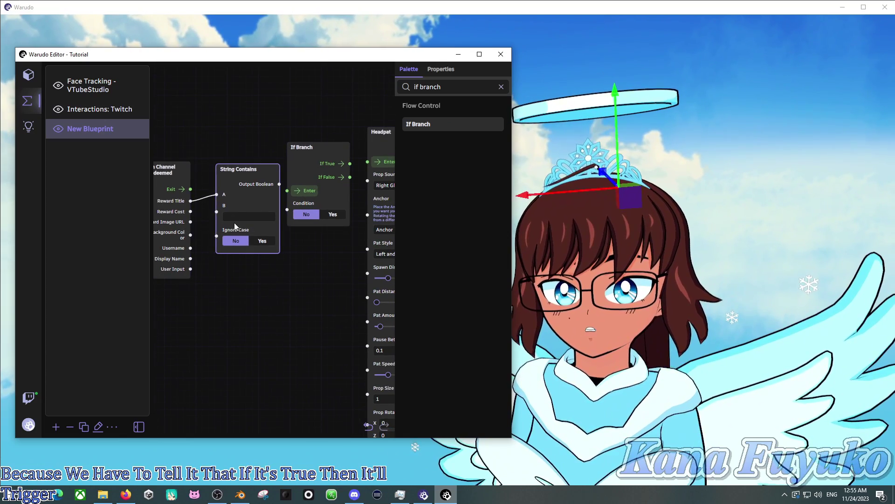
text(Headpat)
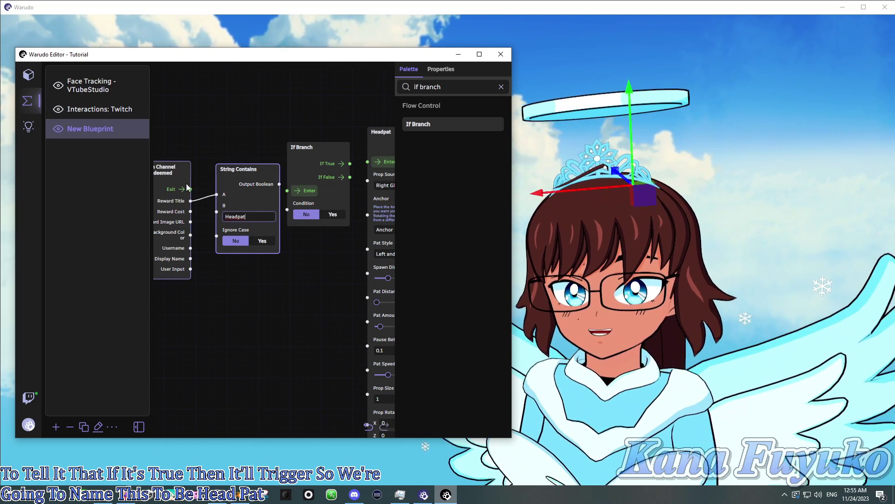
Step: Wire the Twitch redeem's Exit to If Branch's Enter, Output Boolean to Condition, and If True to the Headpat node's Enter
drag(284, 191, 285, 190)
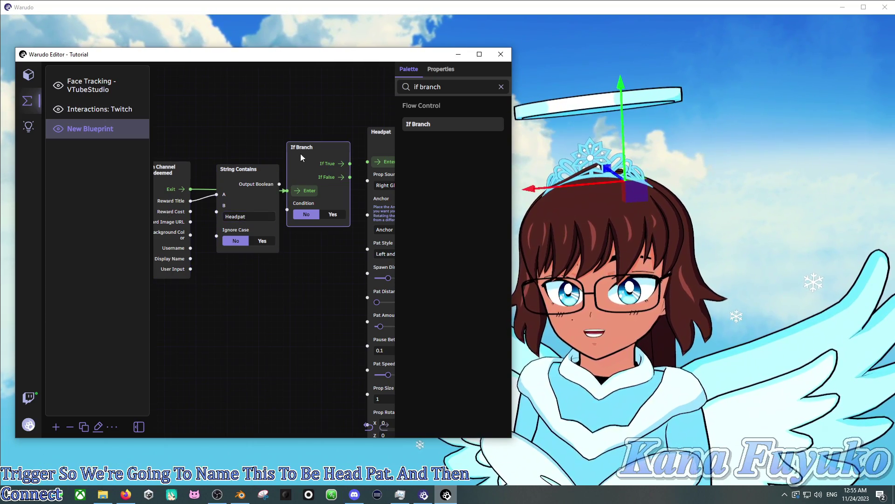
drag(242, 168, 287, 210)
scroll(317, 251, down, 4)
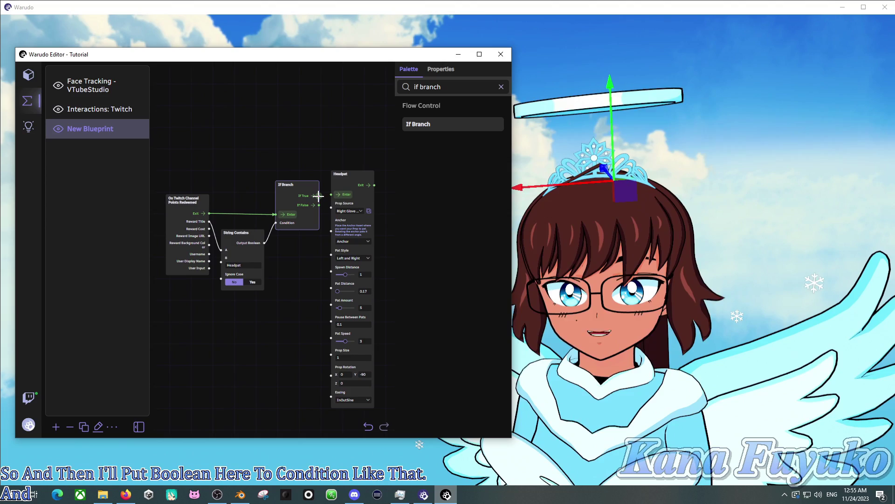
drag(344, 177, 355, 195)
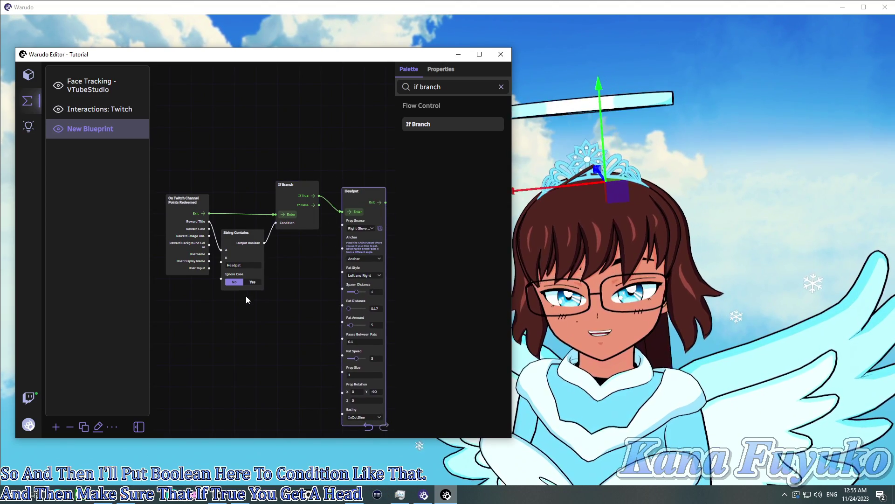
Step: Move the Headpat node slightly higher beside the If Branch node to tidy the Twitch redeem chain
scroll(230, 330, down, 2)
drag(230, 334, 239, 270)
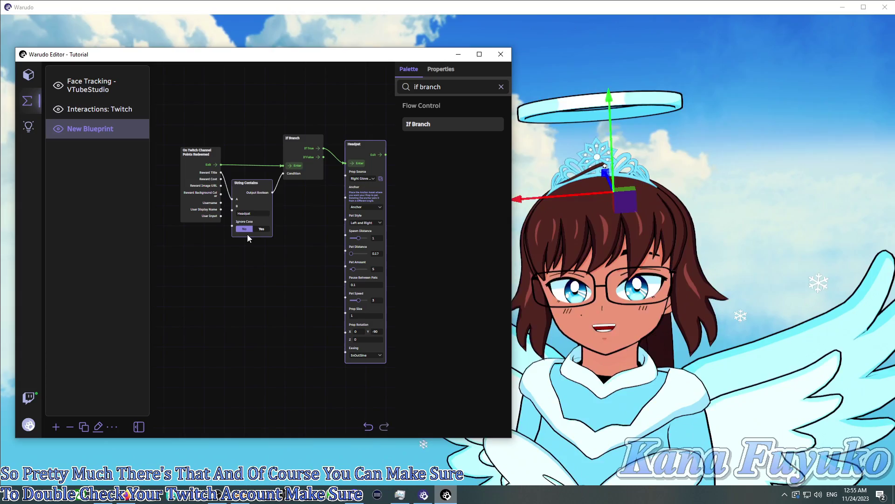
drag(293, 243, 285, 201)
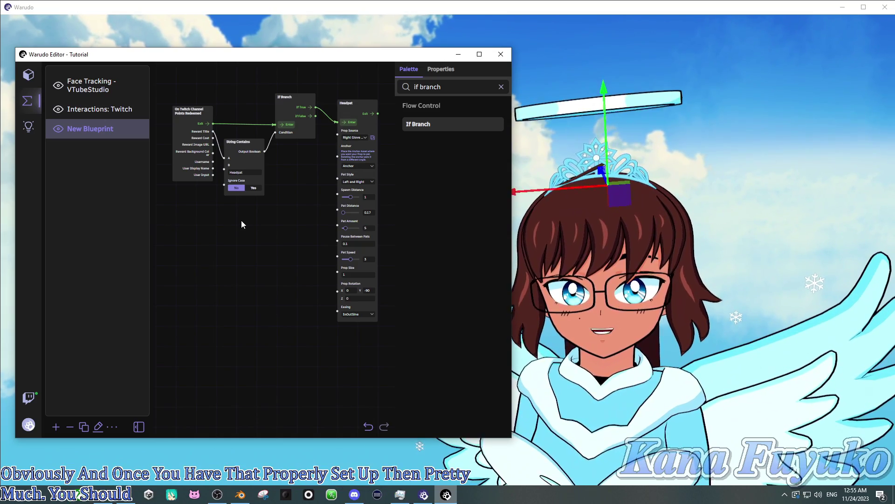
drag(242, 217, 243, 213)
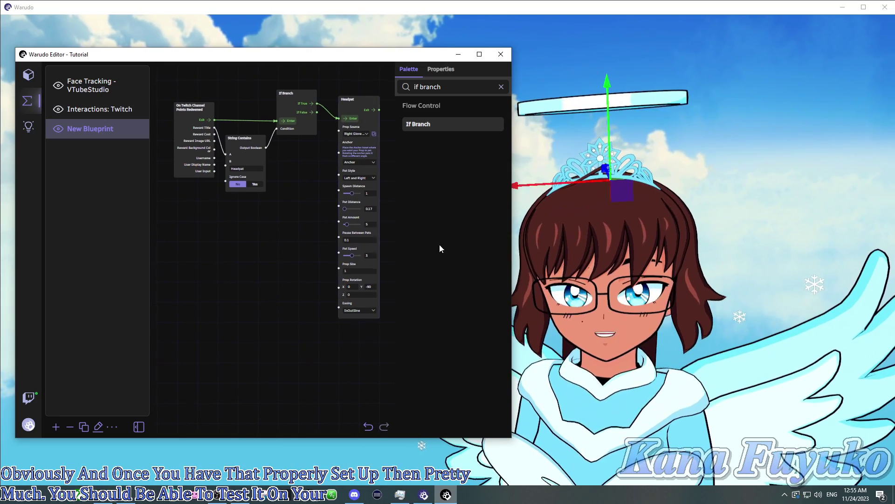
scroll(254, 262, down, 3)
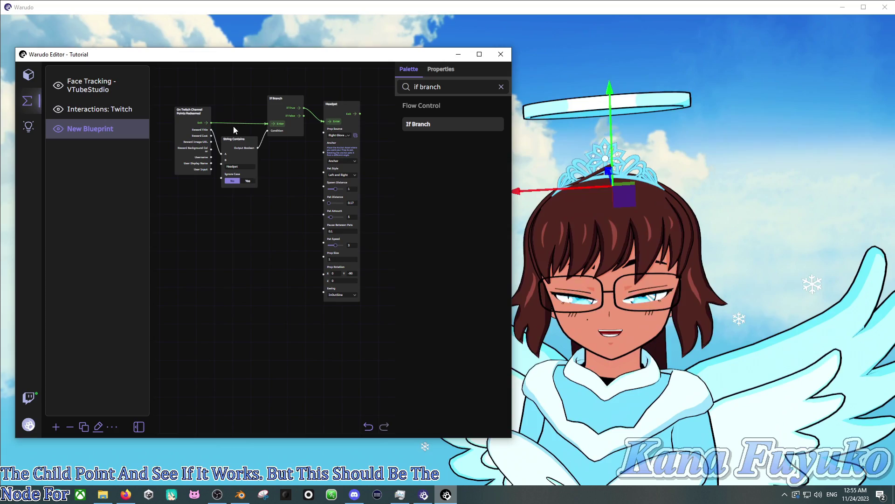
mouse_move(339, 105)
mouse_down()
mouse_move(331, 112)
mouse_move(338, 97)
mouse_up()
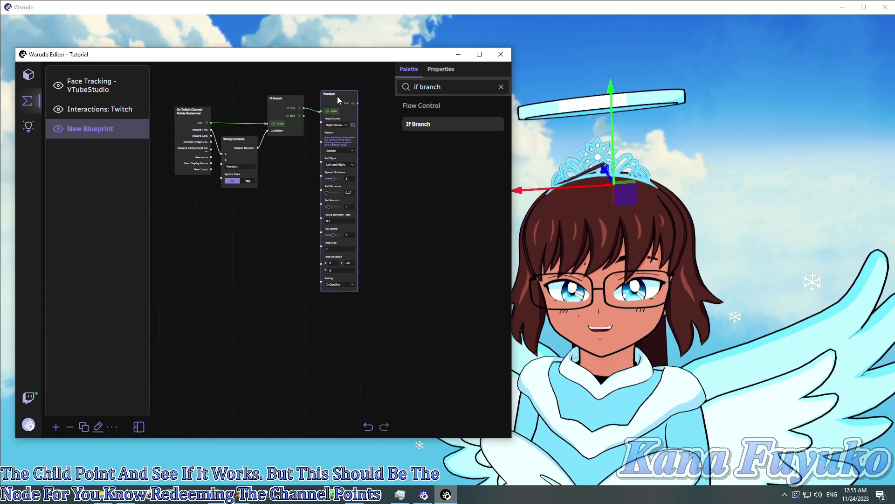
Step: Find the On YouTube Chat Received node and add it below the Twitch redeem chain
drag(247, 220, 259, 195)
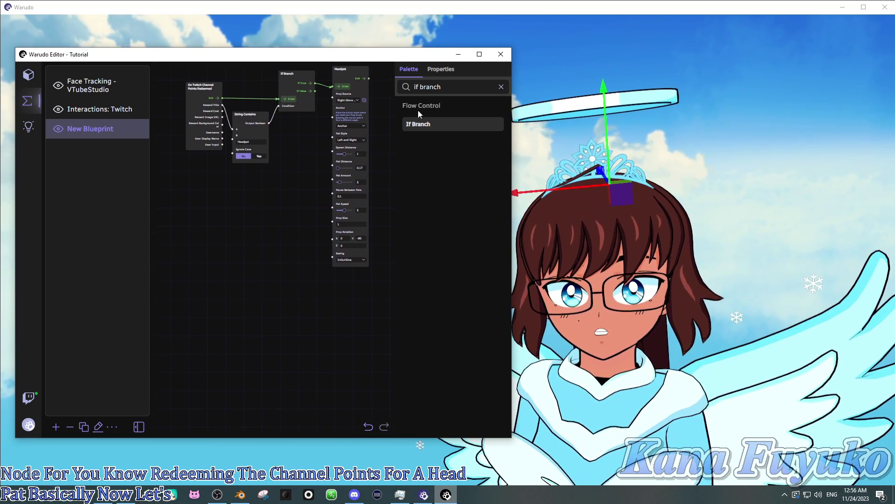
drag(450, 87, 307, 72)
text(yo)
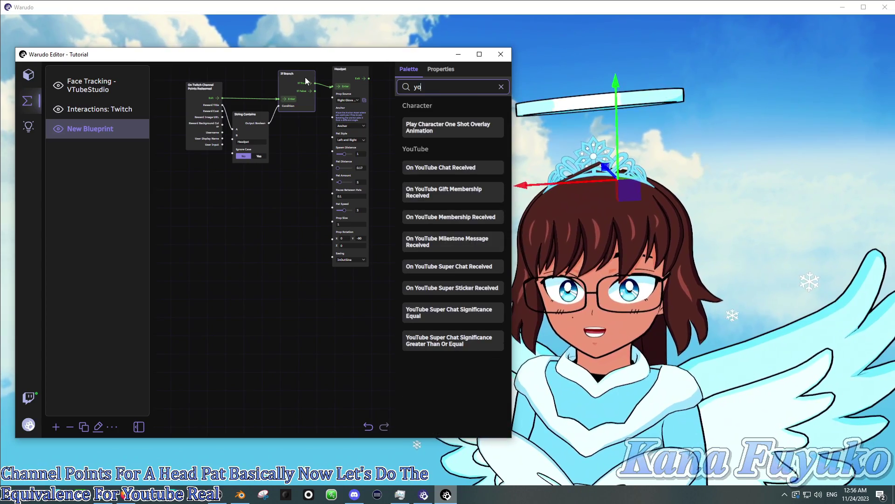
text(utube)
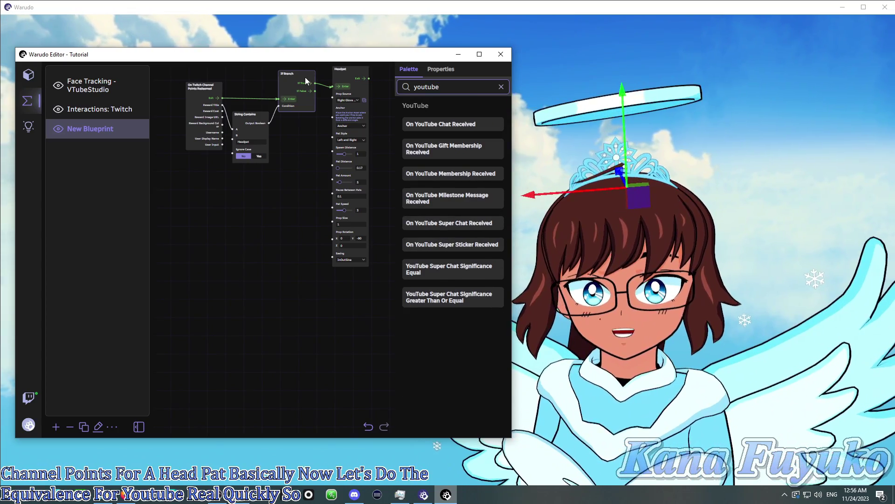
drag(421, 124, 421, 125)
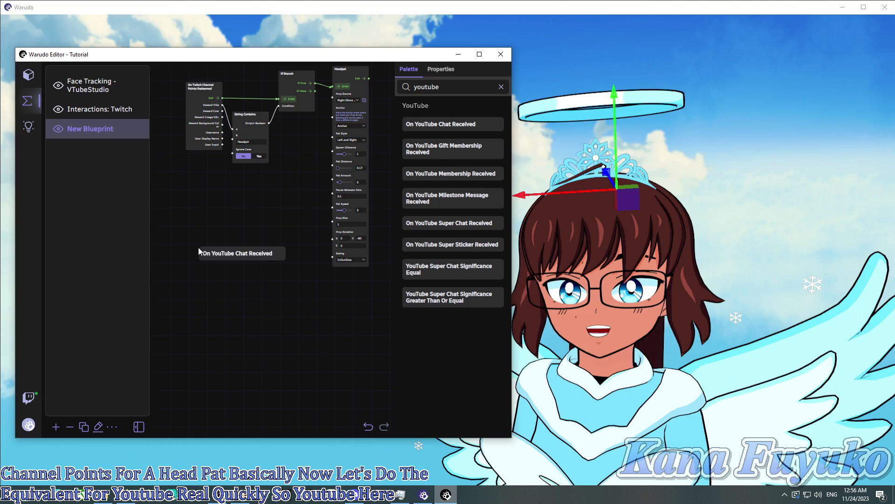
drag(247, 217, 257, 259)
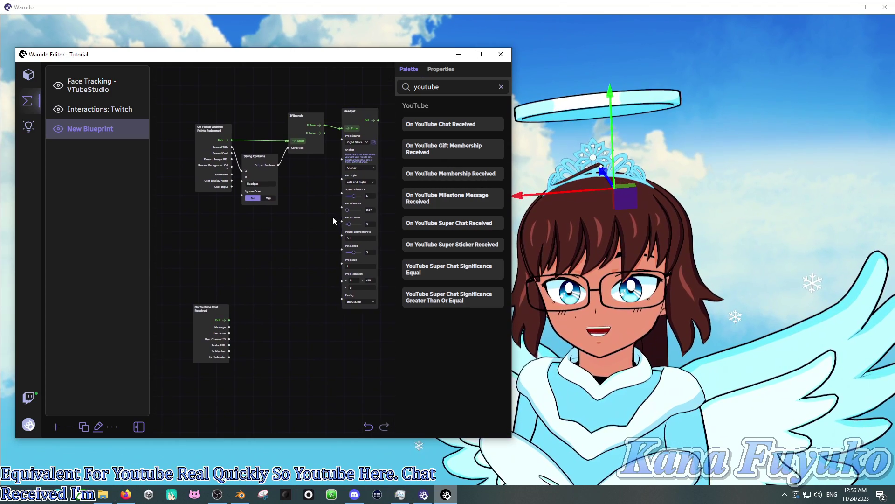
Step: Duplicate the String Contains and If Branch nodes and place the copies beside the On YouTube Chat Received node
drag(241, 99, 243, 101)
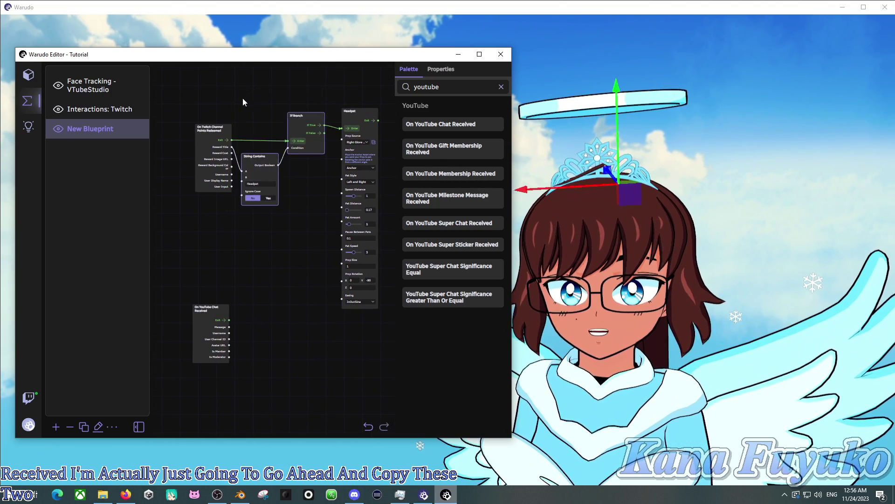
key(ctrl+v)
drag(259, 317, 269, 234)
scroll(275, 235, up, 1)
drag(348, 218, 256, 323)
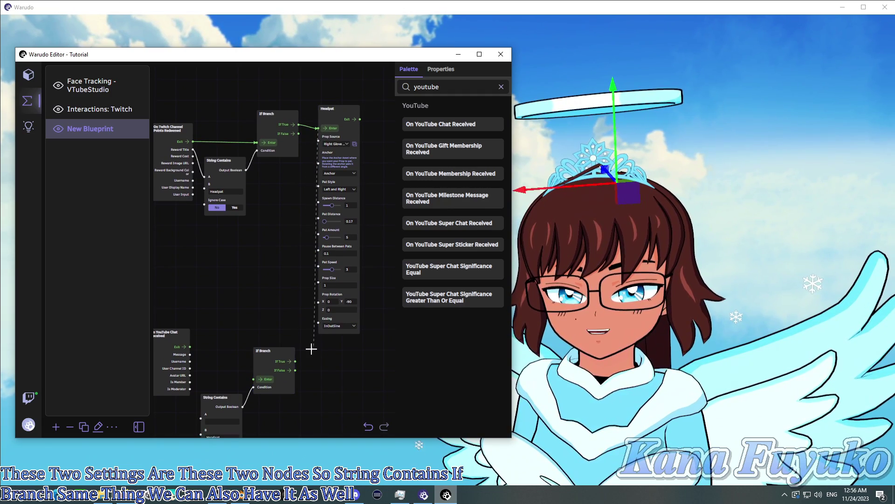
Step: Duplicate the Headpat node, place the copy beside the lower If Branch, and wire If True to its Enter
drag(343, 109, 346, 100)
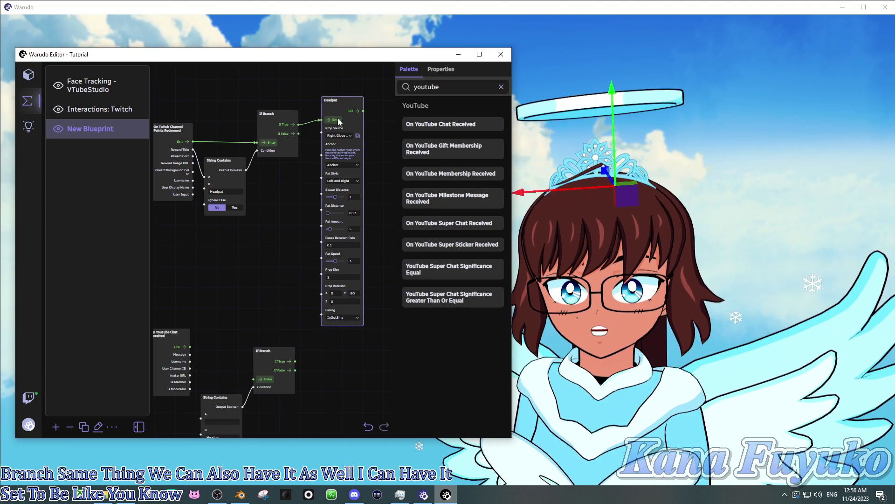
key(ctrl+v)
drag(315, 337, 338, 214)
scroll(231, 219, up, 2)
drag(227, 213, 282, 201)
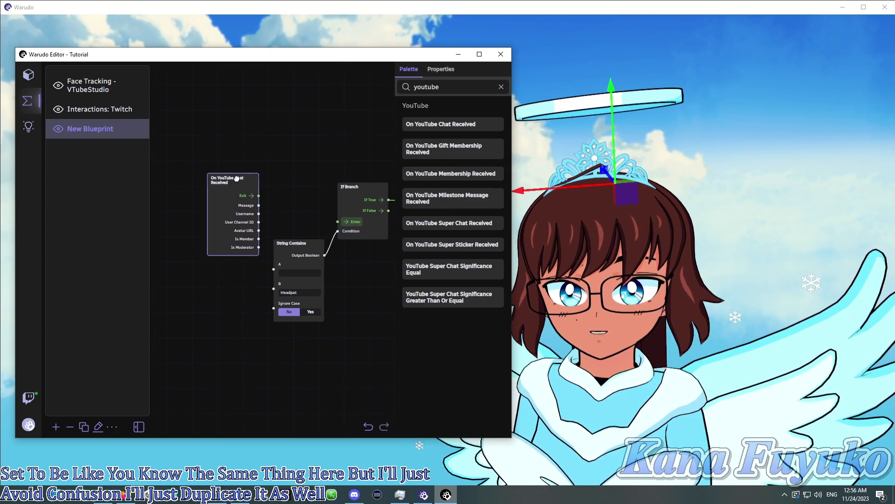
Step: Move On YouTube Chat Received closer to String Contains, wire its Message to A, and set B to "!headpat"
drag(237, 178, 230, 213)
scroll(243, 198, up, 2)
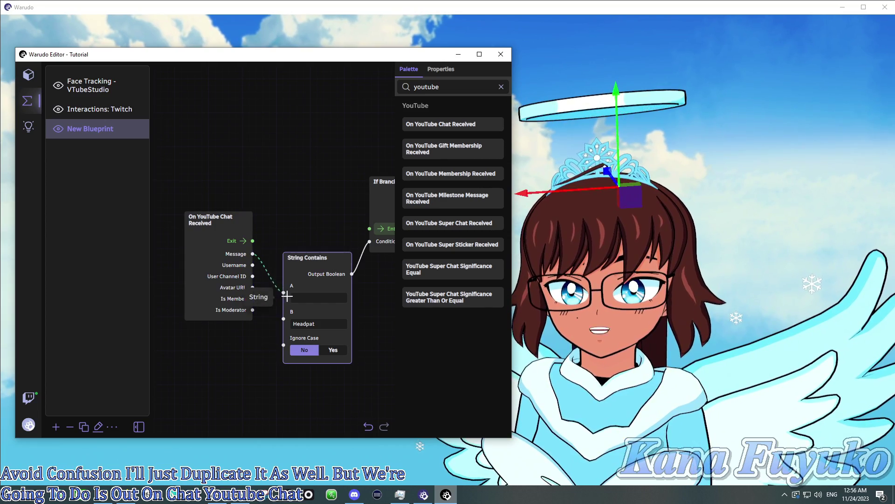
drag(286, 295, 110, 362)
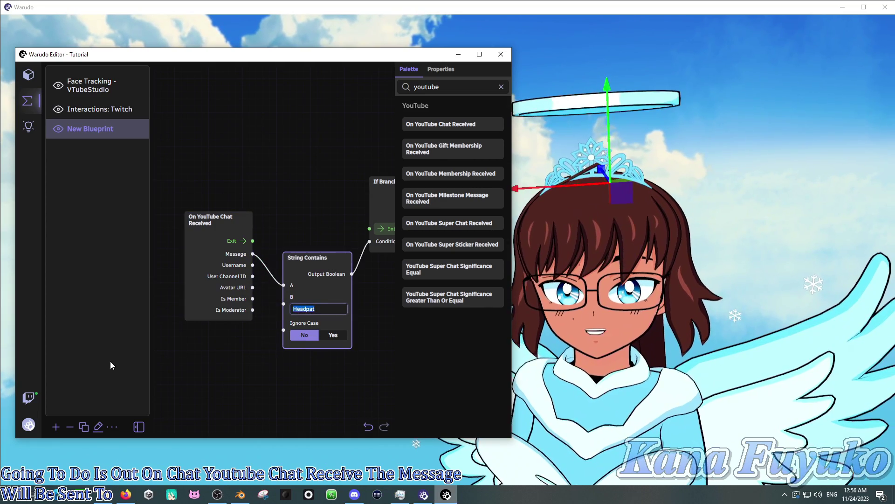
text(!h)
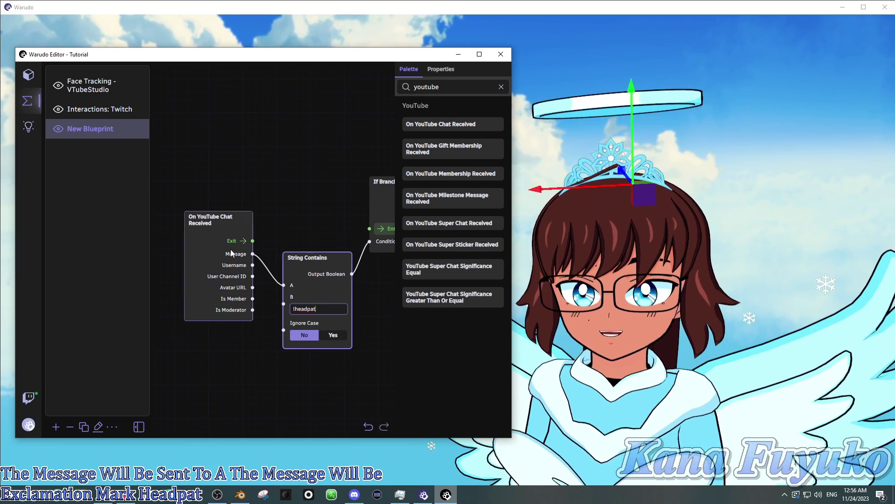
Step: Wire the On YouTube Chat Received node's Exit to the lower If Branch's Enter
drag(348, 199, 230, 199)
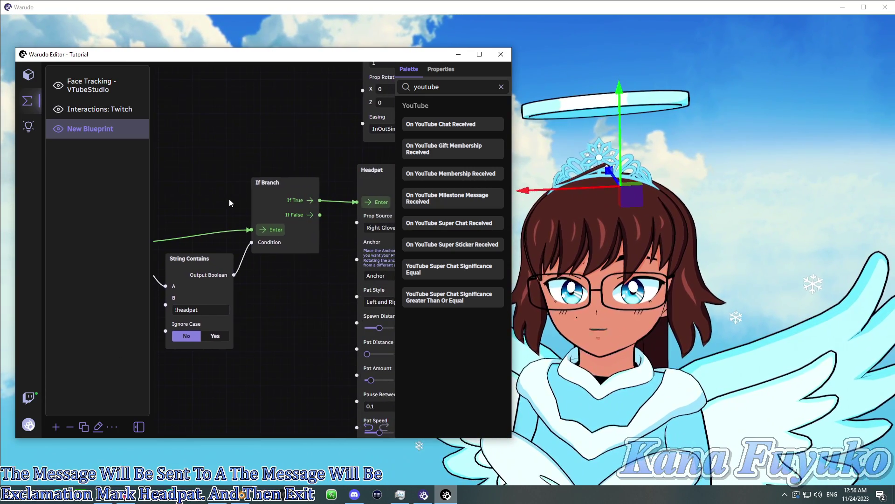
scroll(266, 307, down, 2)
middle_drag(266, 307, 309, 298)
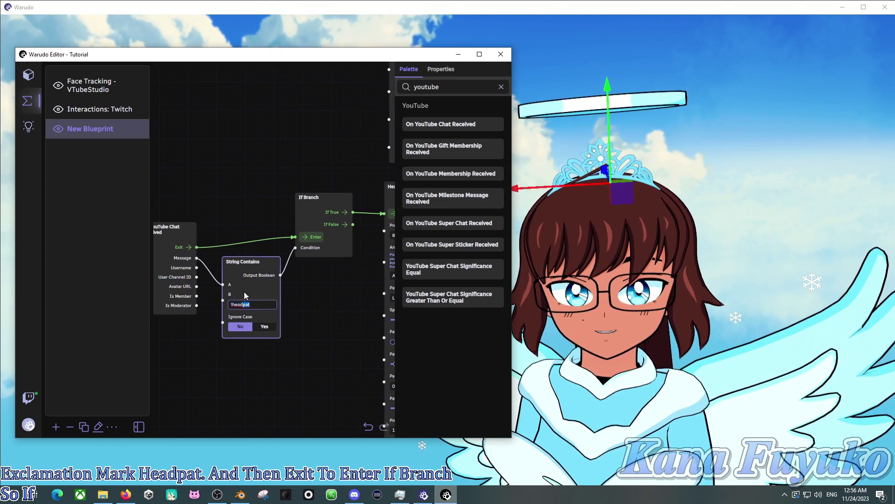
Step: Run the lower Headpat node once as a test and align it with the Headpat node above
middle_drag(309, 297, 207, 297)
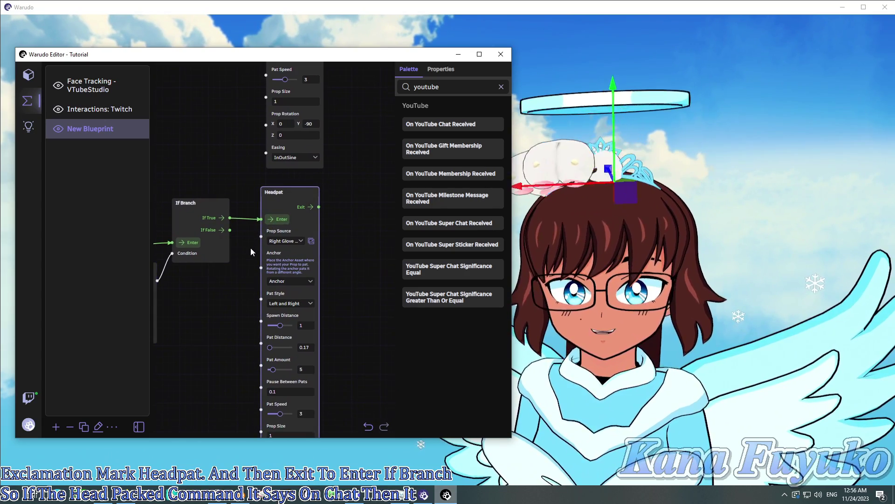
scroll(222, 268, down, 1)
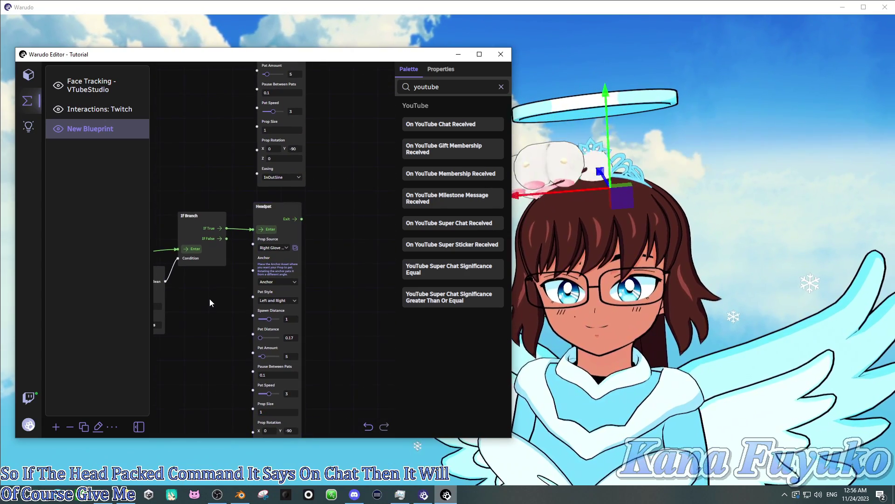
scroll(209, 299, down, 2)
drag(250, 236, 253, 235)
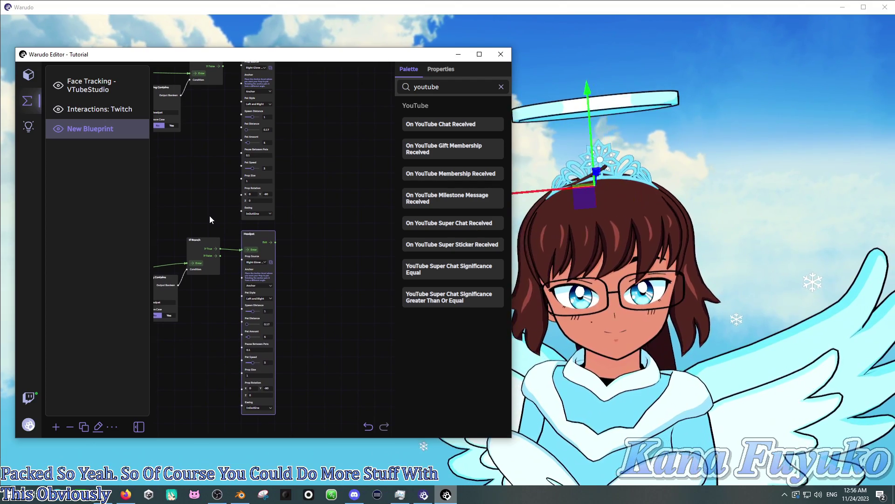
scroll(210, 219, down, 1)
click(189, 189)
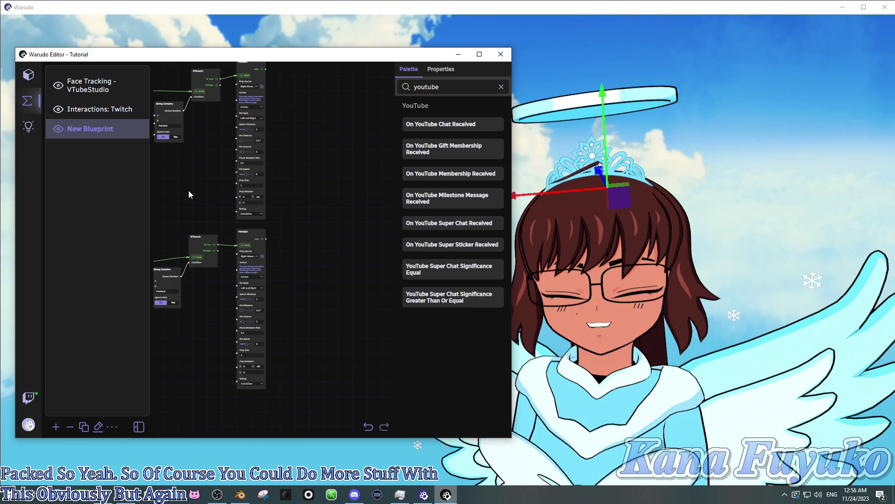
scroll(188, 190, down, 1)
drag(204, 206, 289, 222)
scroll(265, 236, up, 1)
scroll(265, 236, up, 1)
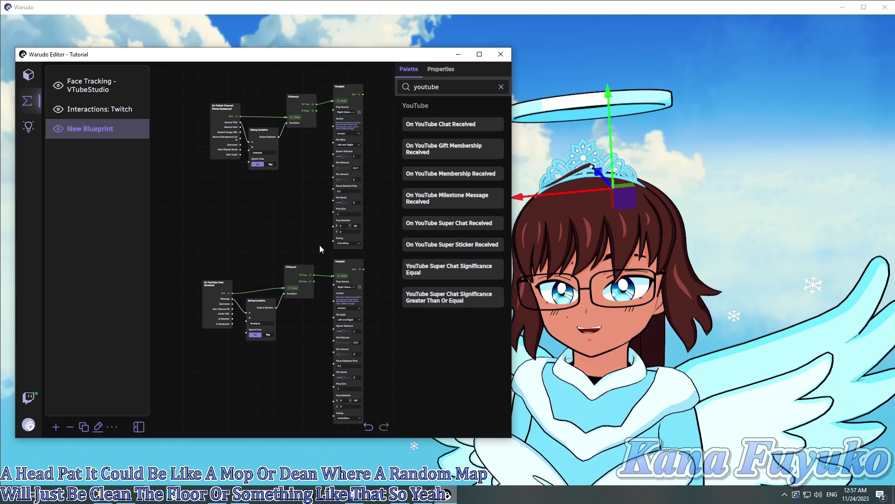
drag(292, 232, 283, 224)
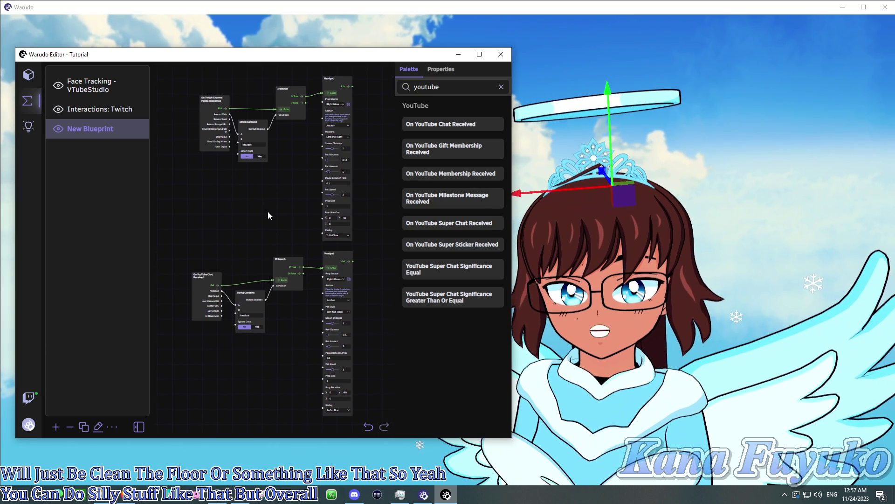
mouse_move(267, 210)
mouse_down()
mouse_move(263, 204)
mouse_move(274, 203)
mouse_move(263, 212)
mouse_up()
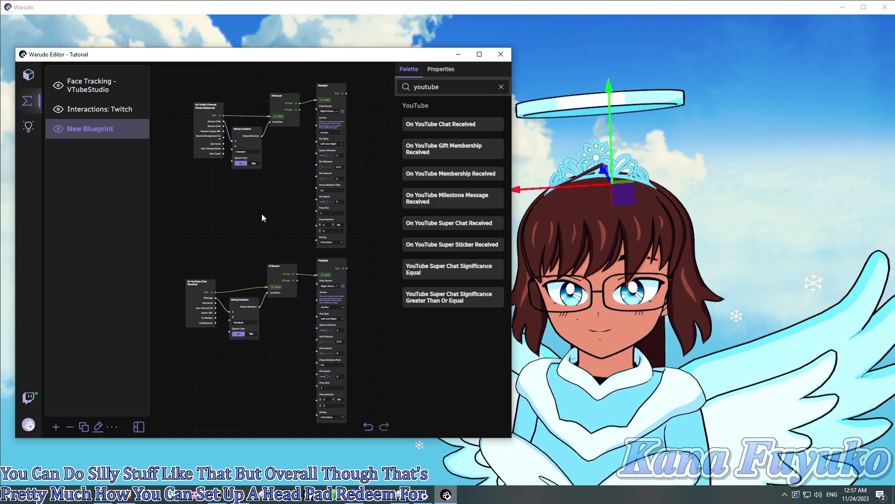
click(28, 126)
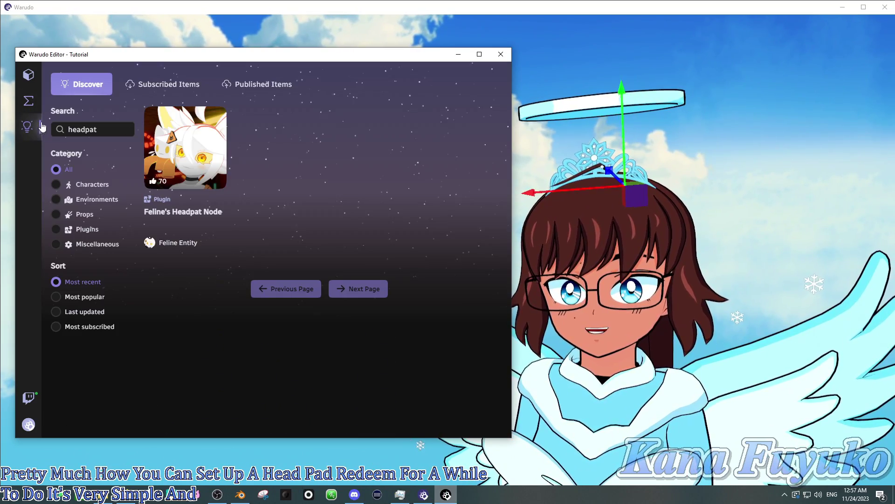
click(28, 75)
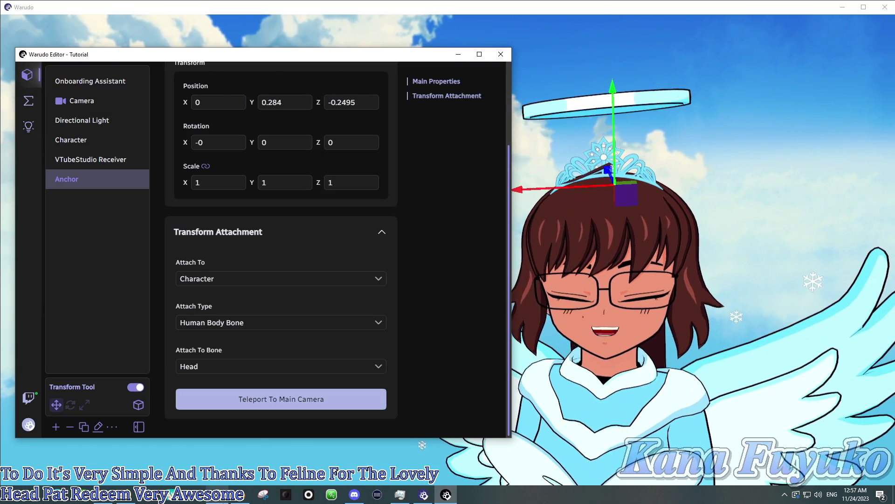